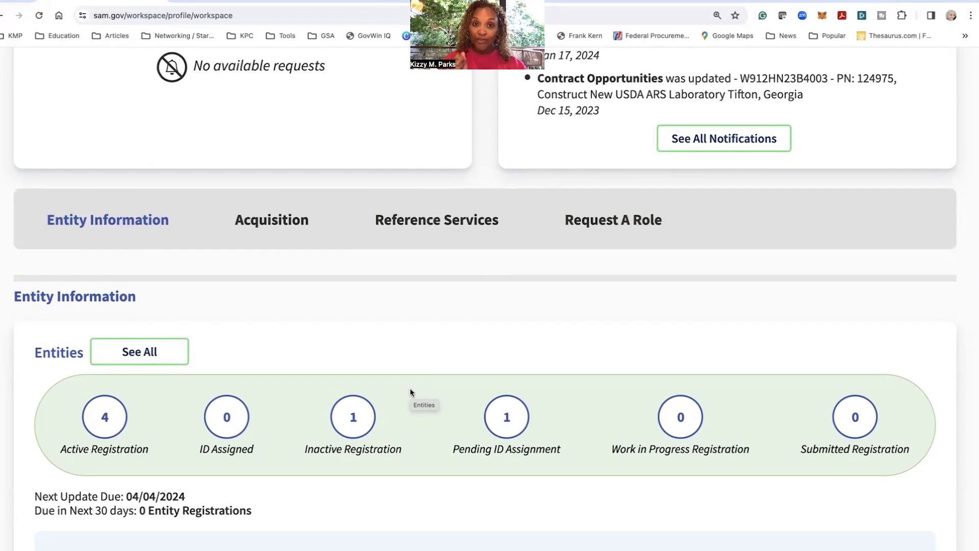
Step: Filter the Non-Federal Entities list to the single inactive registration
click(363, 440)
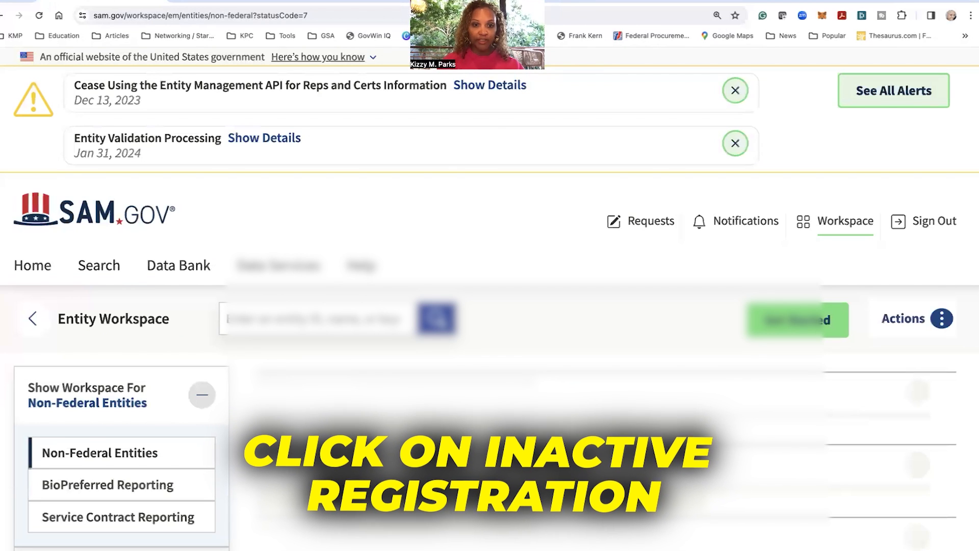
Step: Choose Update from the Actions menu of AmPar Services, LLC's inactive registration
scroll(489, 306, down, 3)
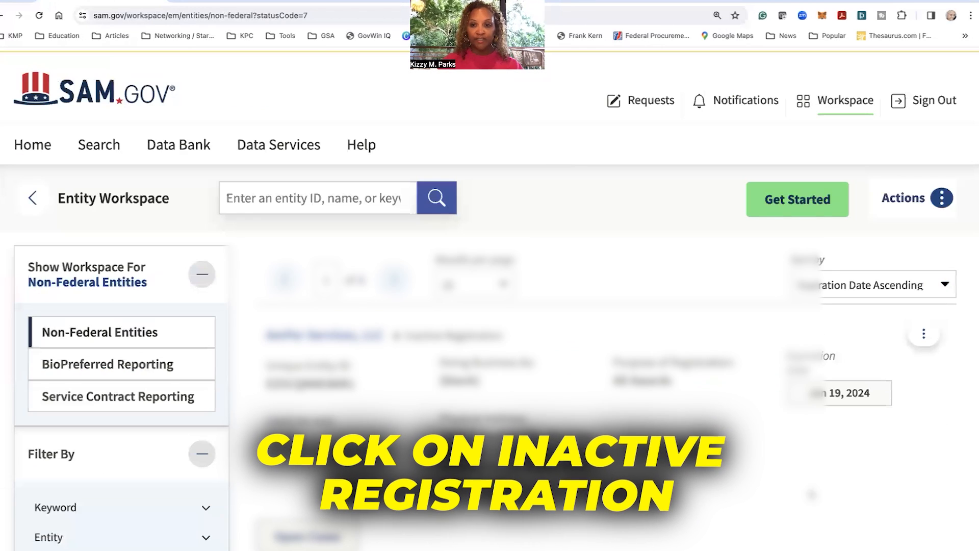
scroll(924, 275, down, 2)
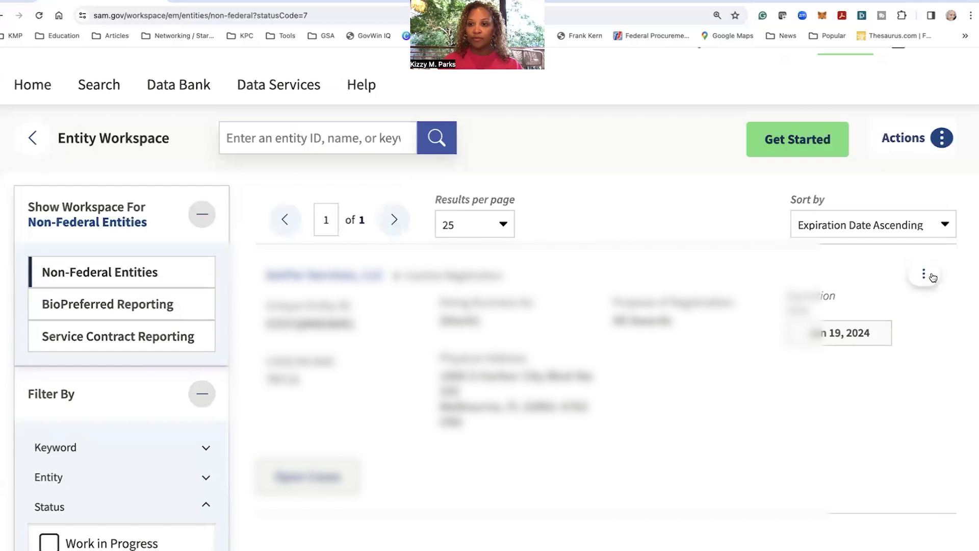
click(928, 275)
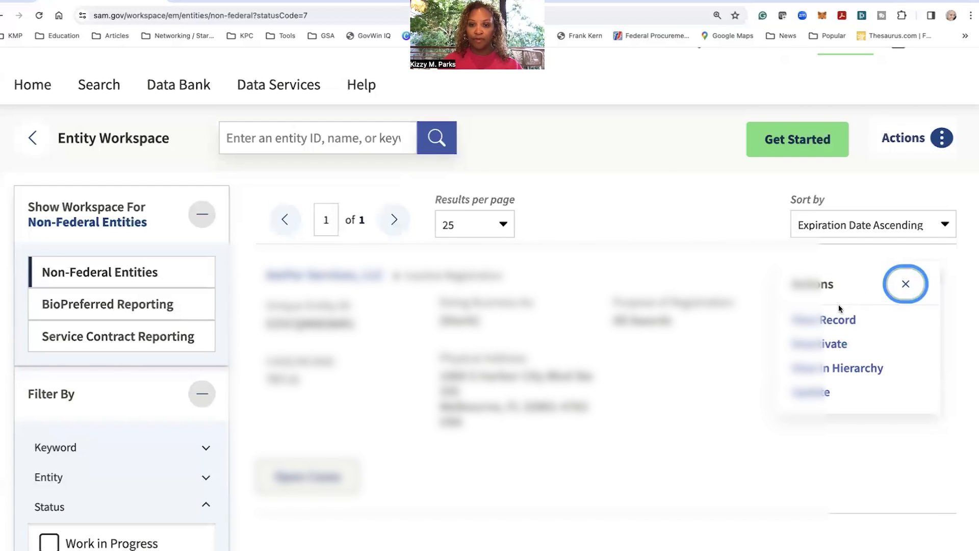
click(814, 394)
scroll(531, 376, down, 4)
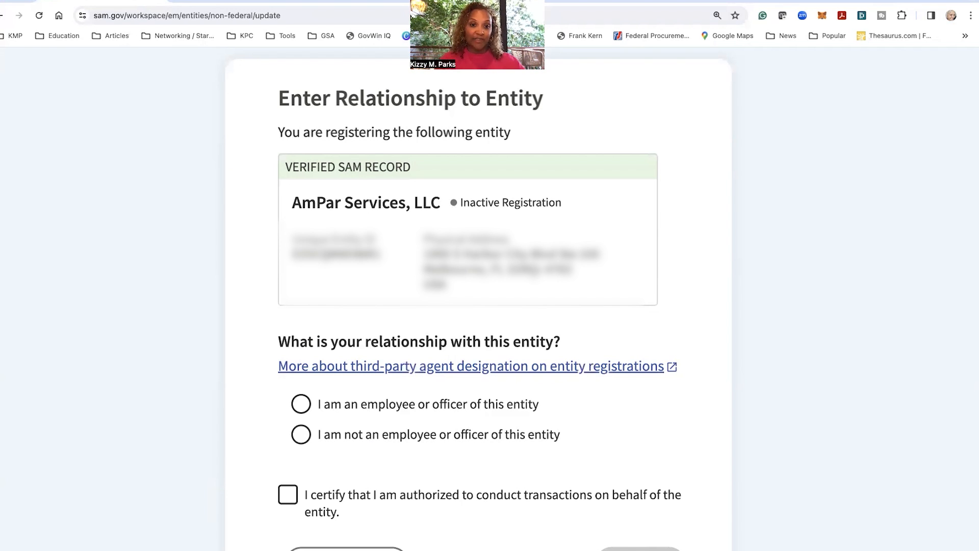
scroll(444, 315, down, 1)
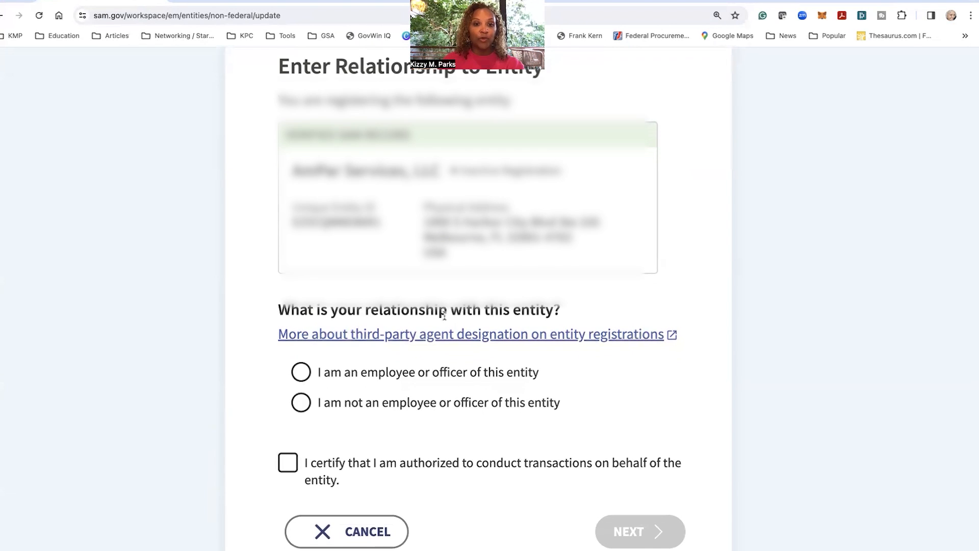
Step: Declare yourself an employee or officer, certify authorization to act for the entity, and continue
click(304, 373)
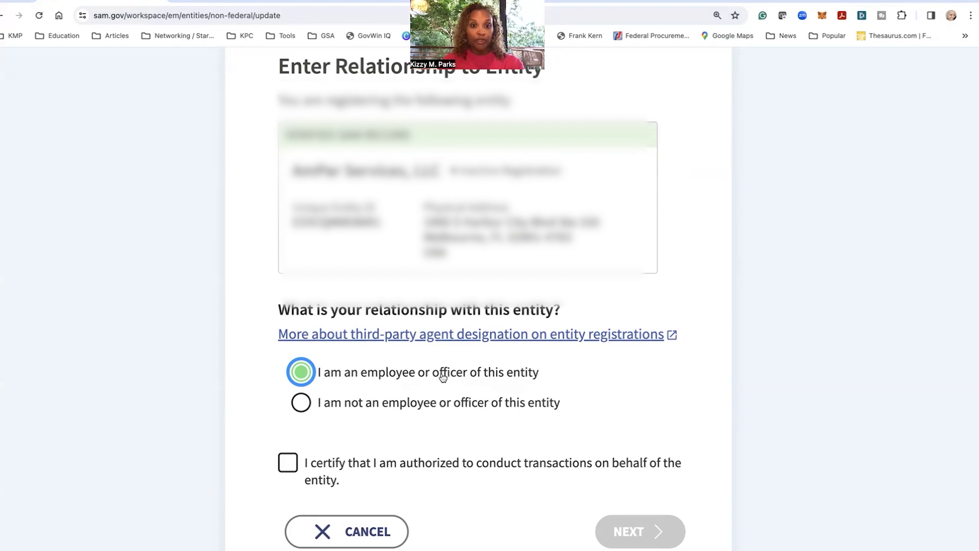
scroll(443, 376, down, 3)
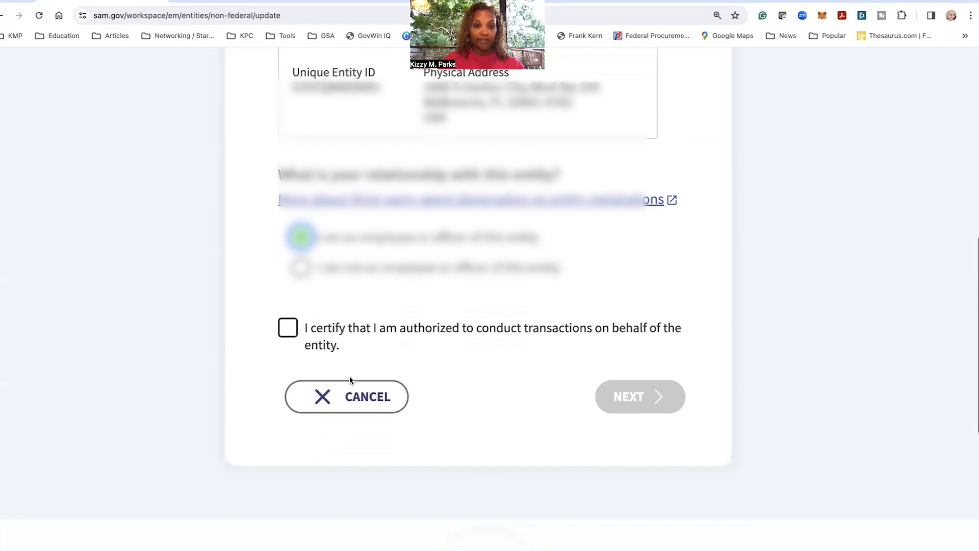
click(285, 332)
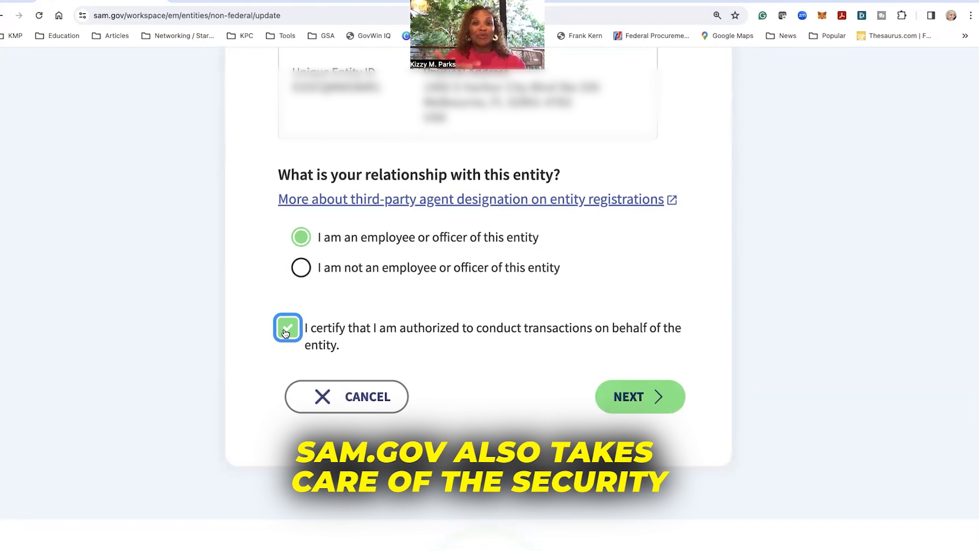
click(662, 397)
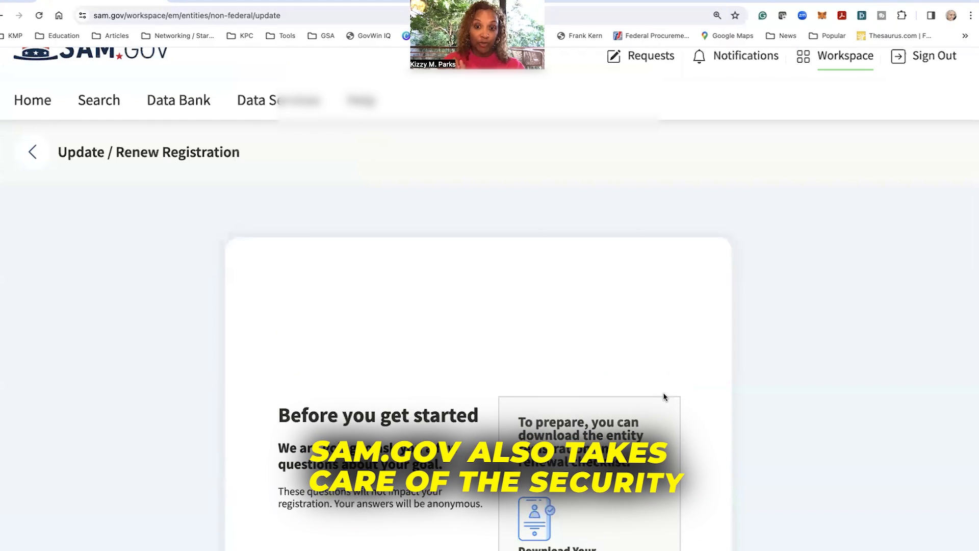
Step: Download the entity registration guide PDF and open it from Chrome's downloads
scroll(663, 396, down, 3)
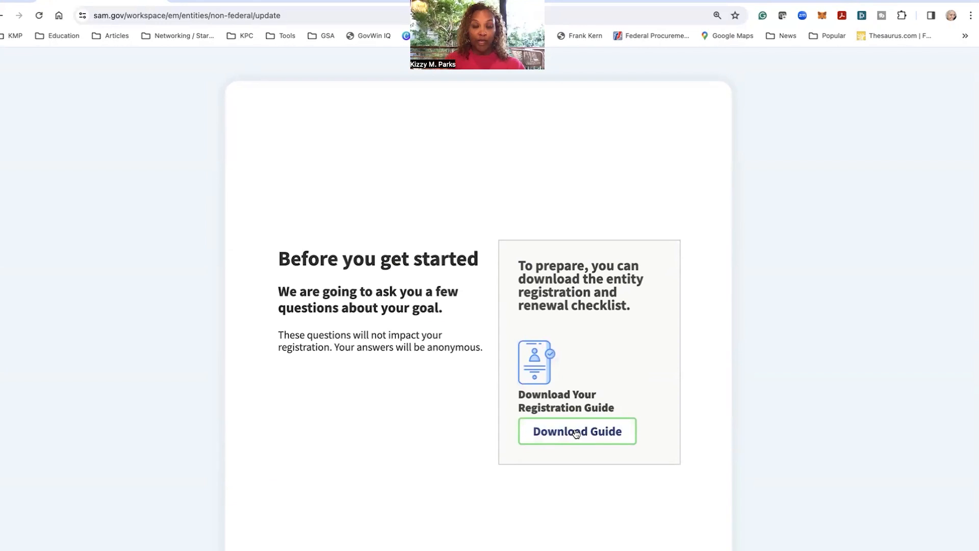
click(576, 432)
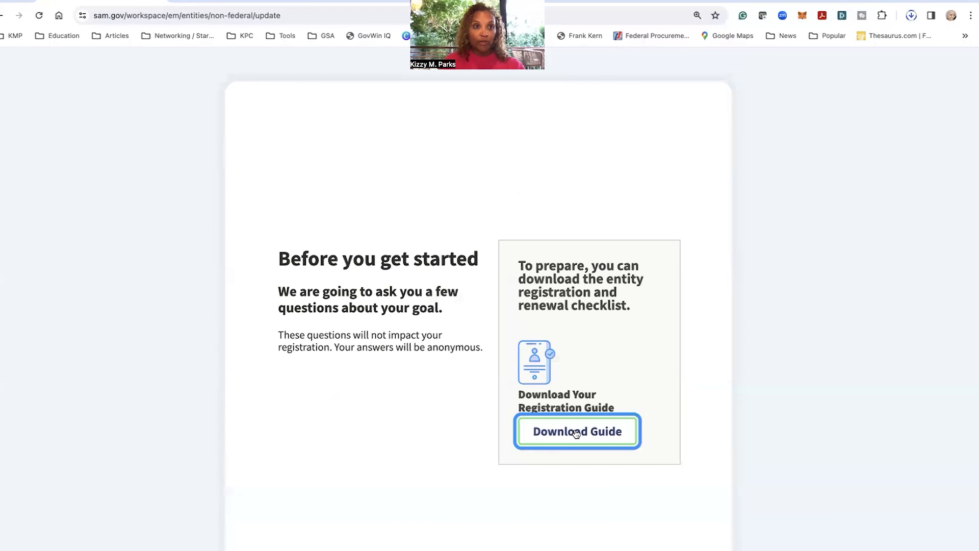
click(836, 46)
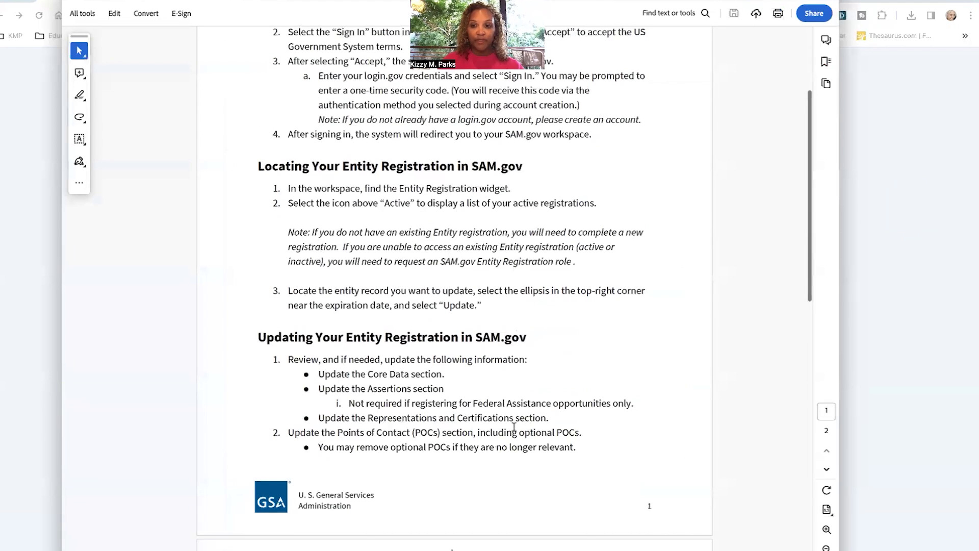
Step: Read both pages of the Quick Start Guide in Acrobat, then return to SAM.gov
scroll(514, 428, down, 5)
scroll(514, 428, down, 6)
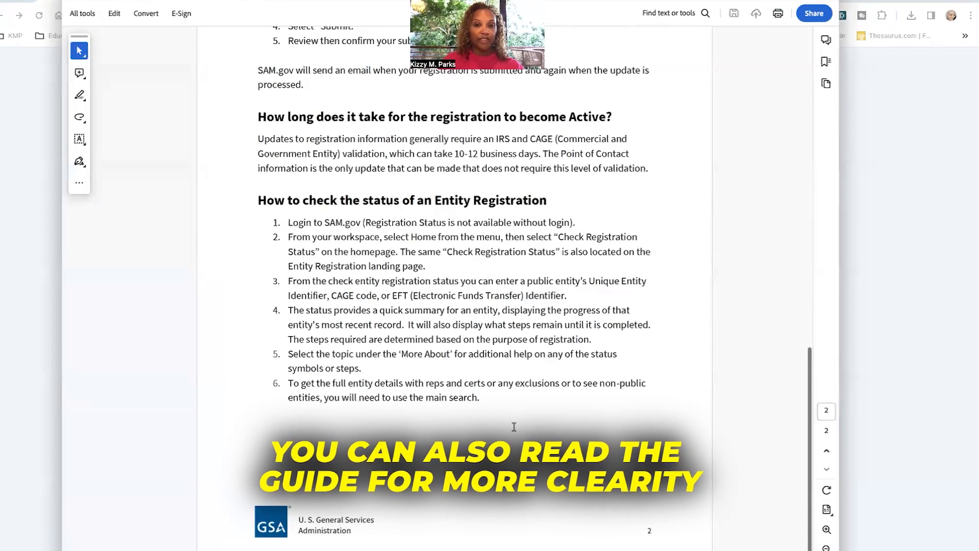
scroll(514, 428, up, 4)
scroll(513, 427, up, 11)
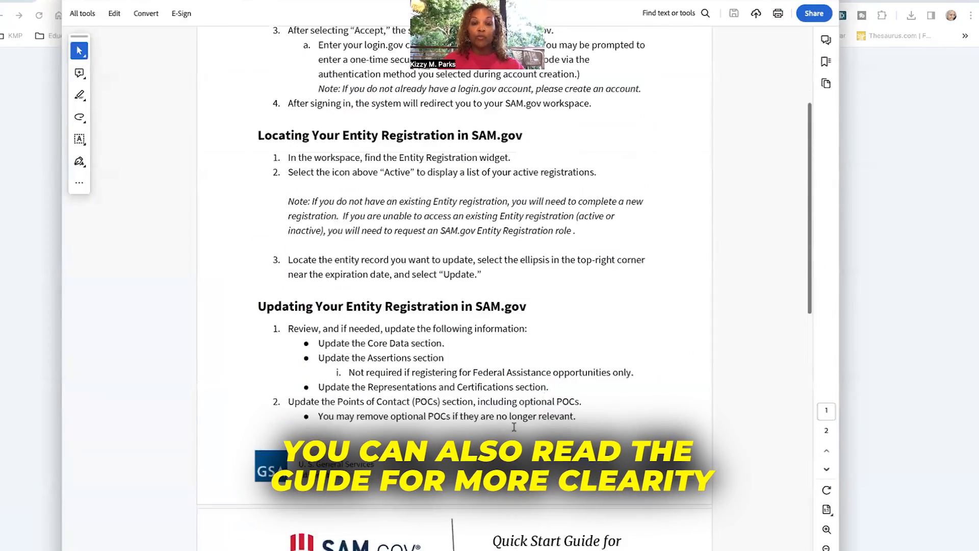
scroll(514, 428, down, 13)
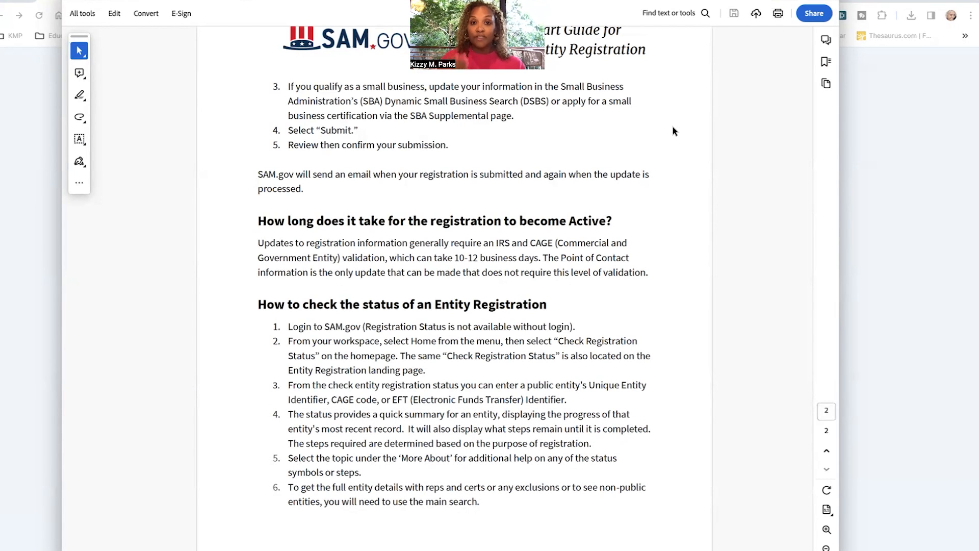
scroll(509, 227, up, 1)
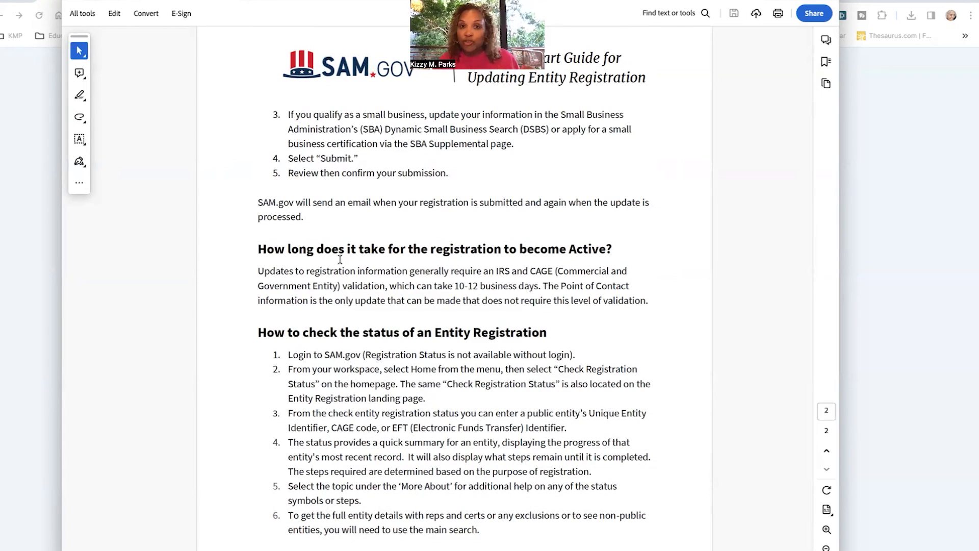
click(46, 378)
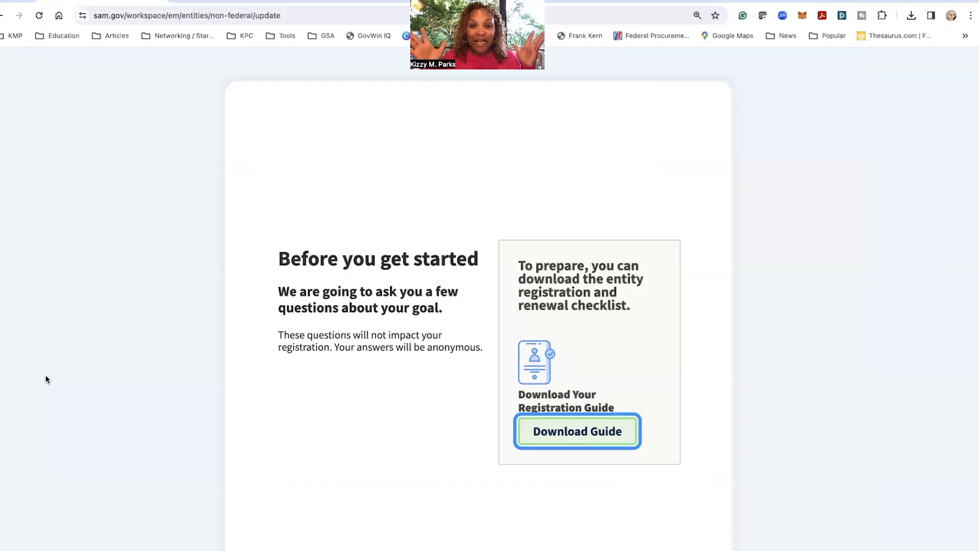
Step: Answer the first goal question: doing business directly with the U.S. federal government
scroll(395, 492, down, 3)
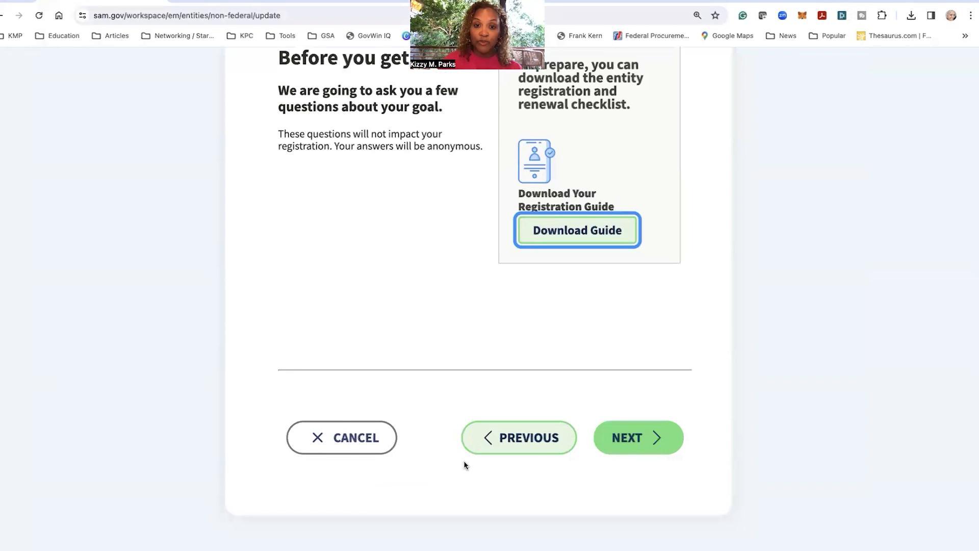
click(629, 439)
scroll(629, 437, down, 2)
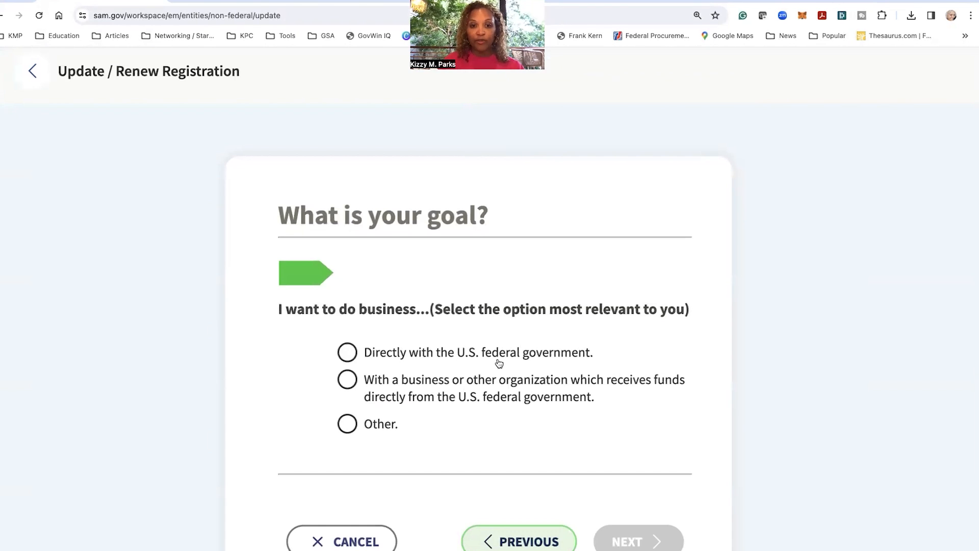
click(347, 352)
scroll(347, 357, down, 8)
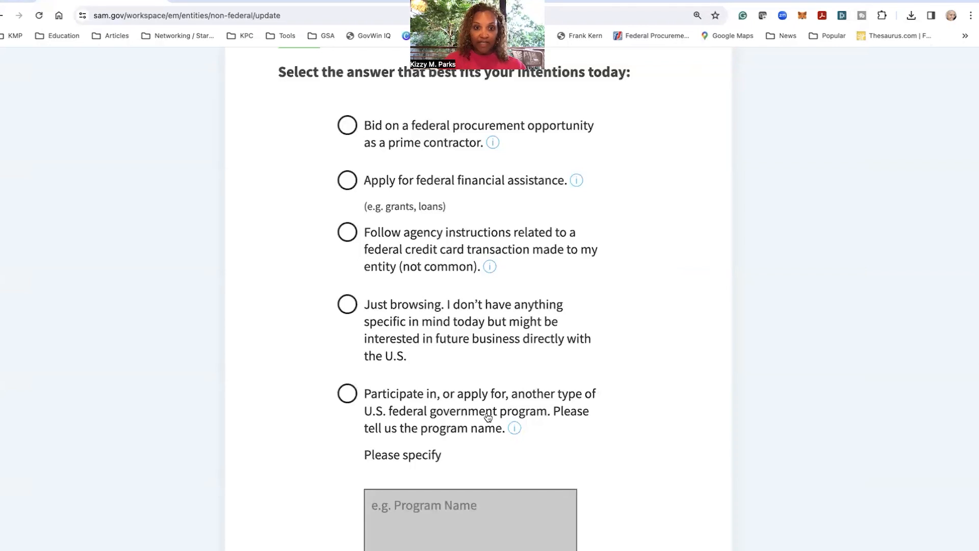
scroll(488, 418, up, 2)
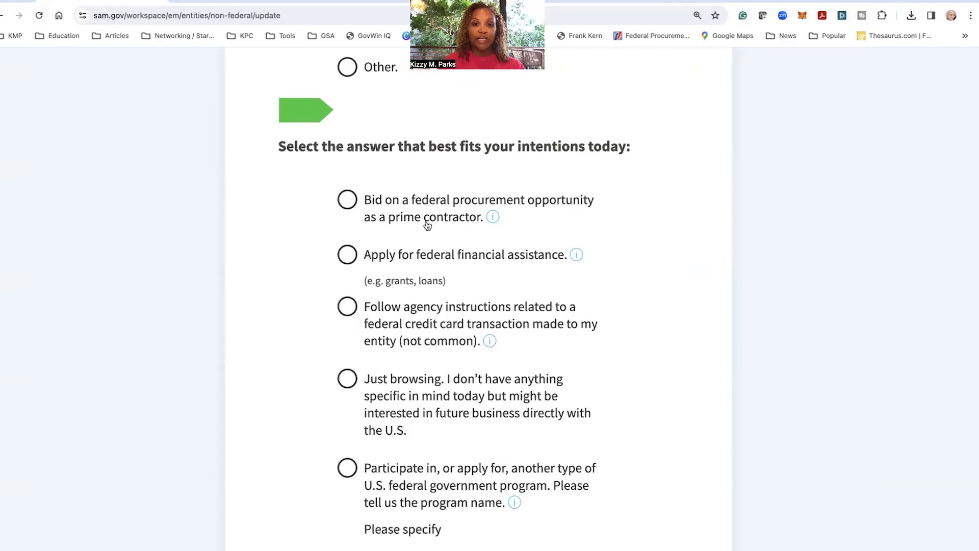
Step: Choose bidding as a prime contractor and name the federal government as requiring registration
mouse_move(494, 222)
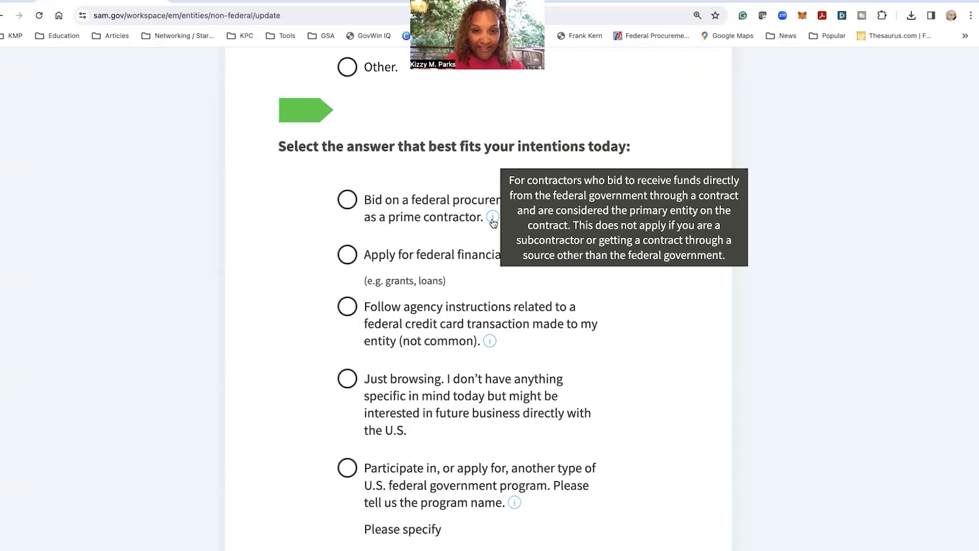
click(342, 201)
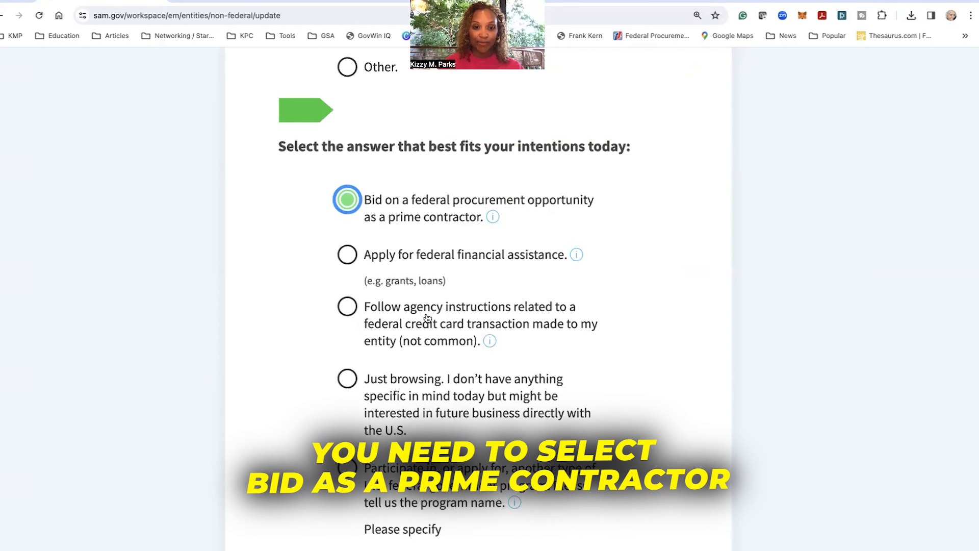
scroll(427, 315, down, 3)
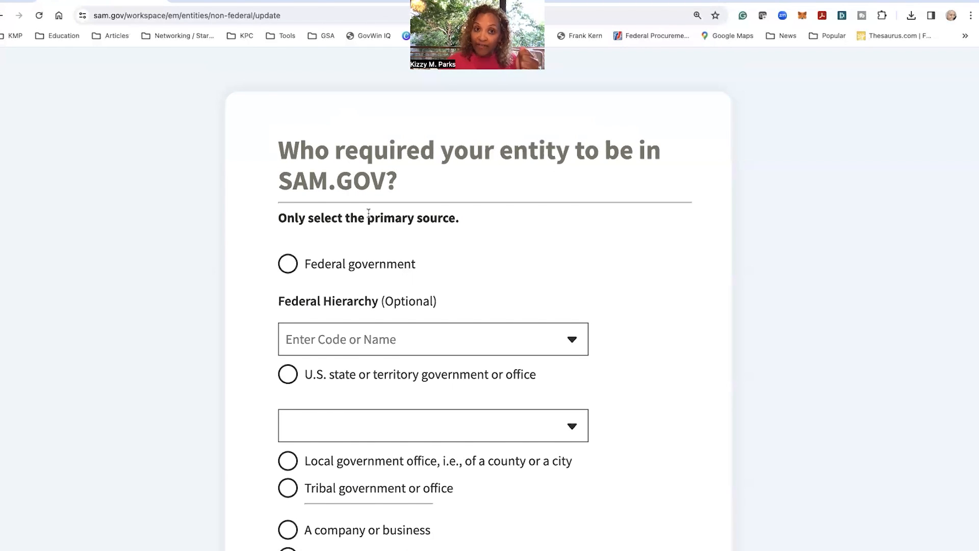
scroll(368, 214, down, 1)
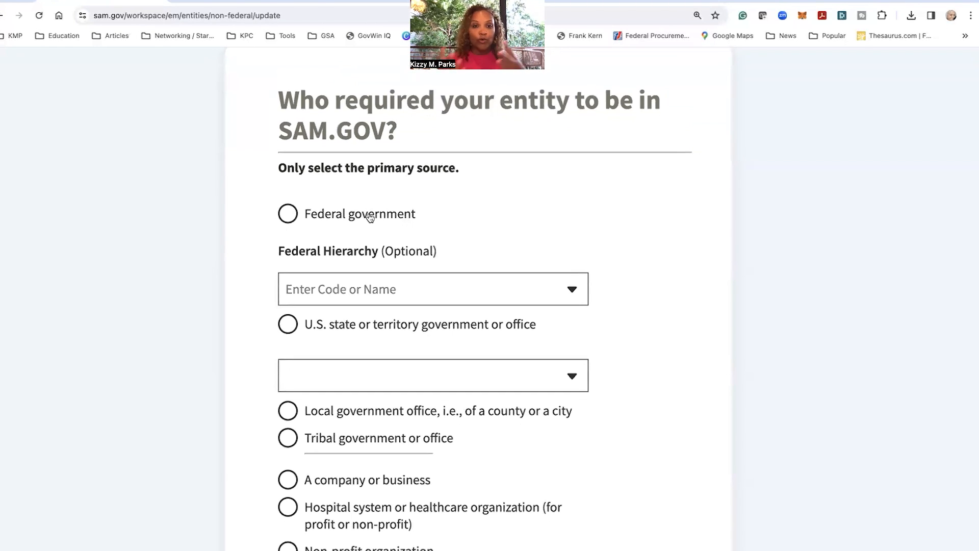
scroll(370, 219, down, 2)
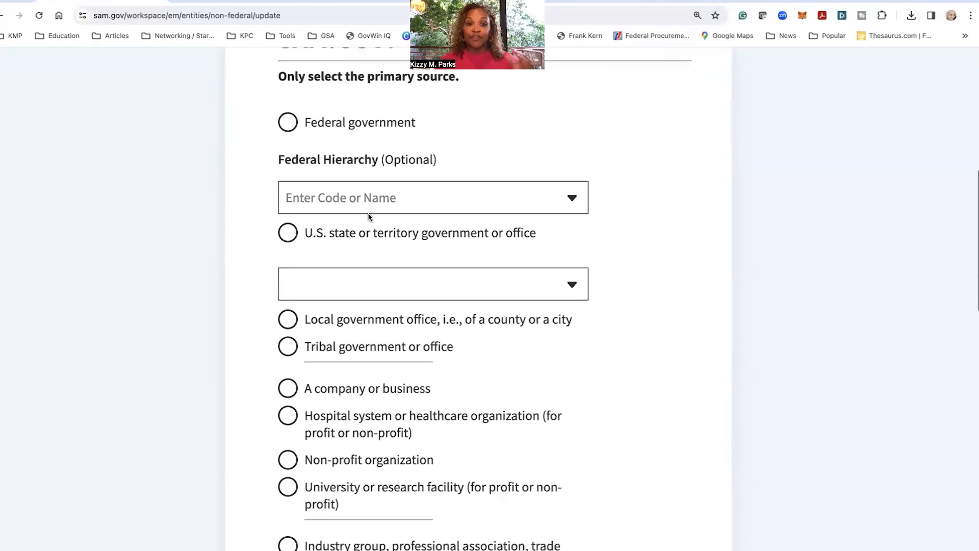
scroll(361, 286, down, 4)
scroll(362, 284, up, 11)
click(294, 463)
scroll(293, 462, down, 14)
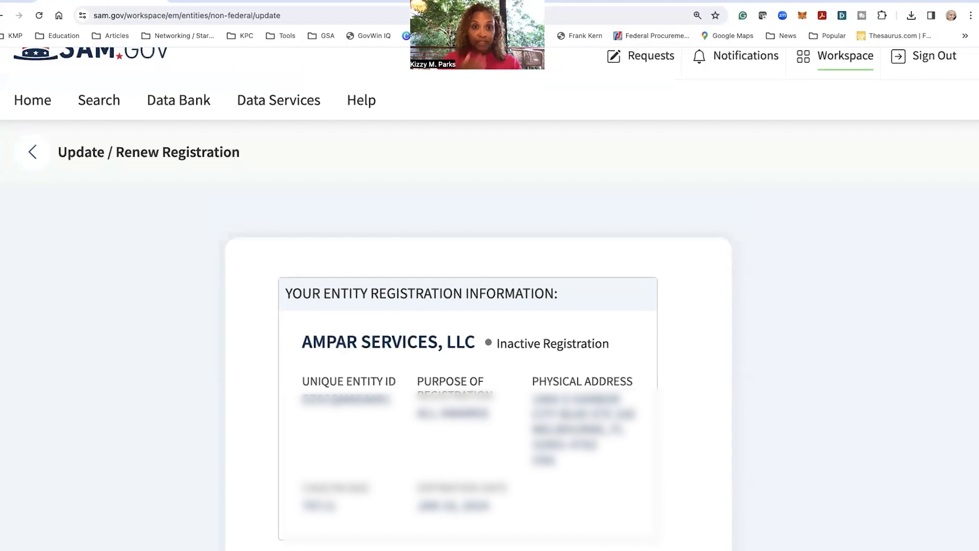
Step: Download the guide for updating the entity registration
scroll(490, 306, down, 2)
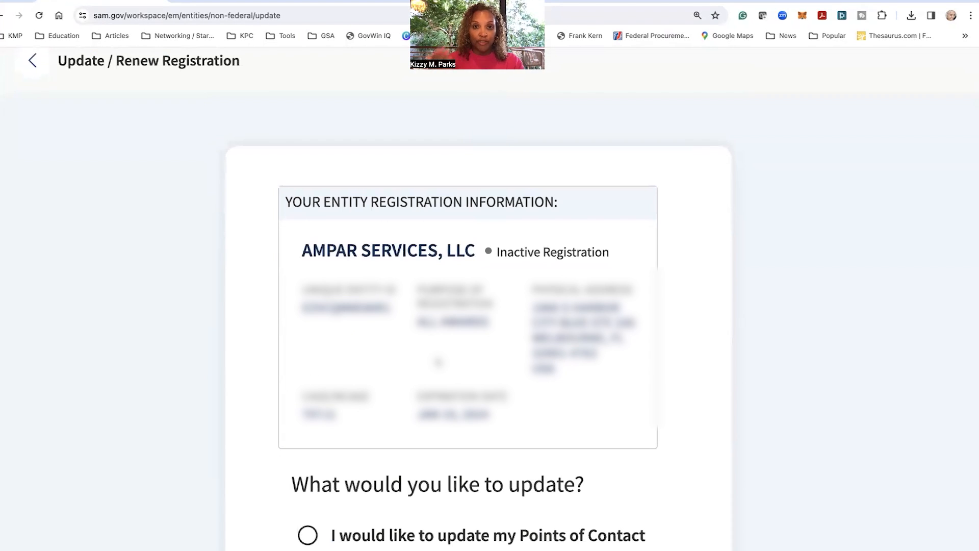
scroll(317, 355, down, 3)
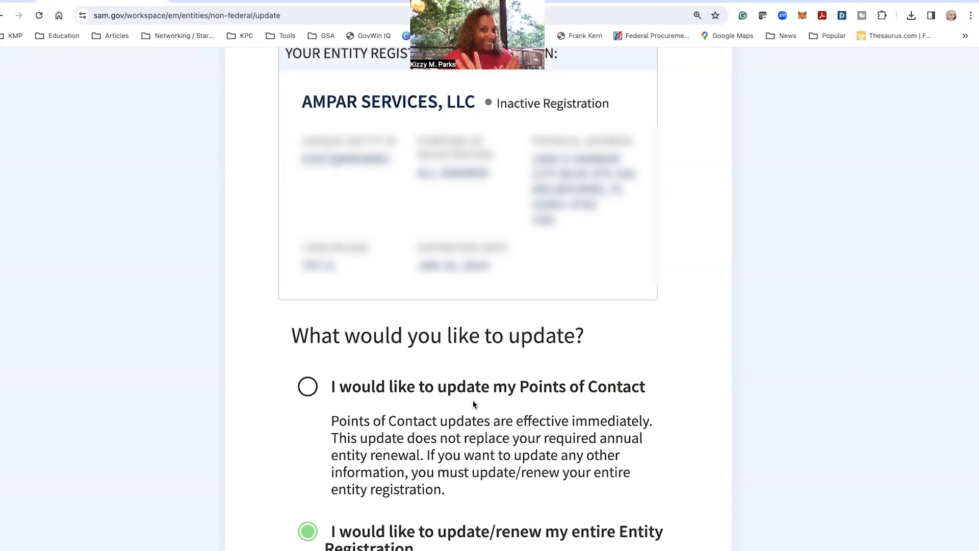
scroll(473, 404, down, 6)
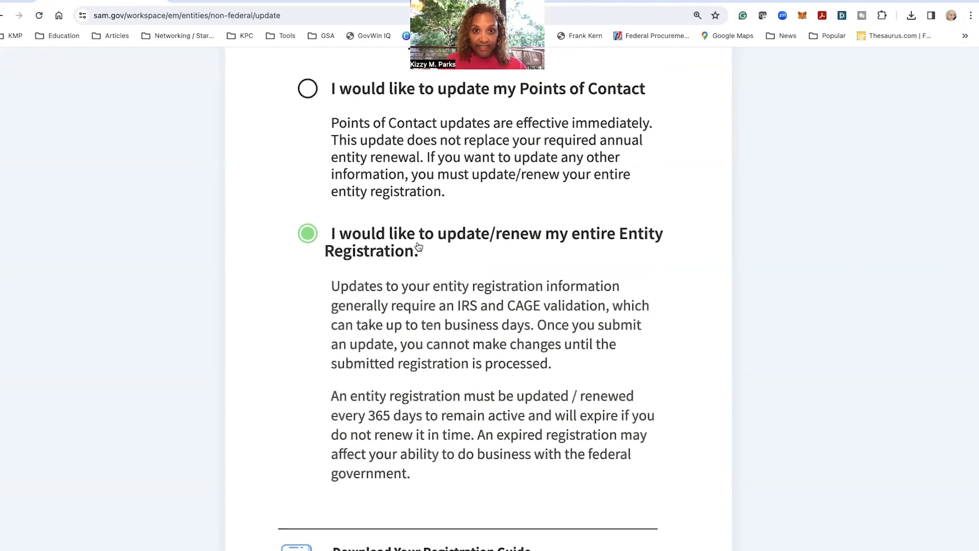
scroll(419, 306, down, 5)
click(421, 365)
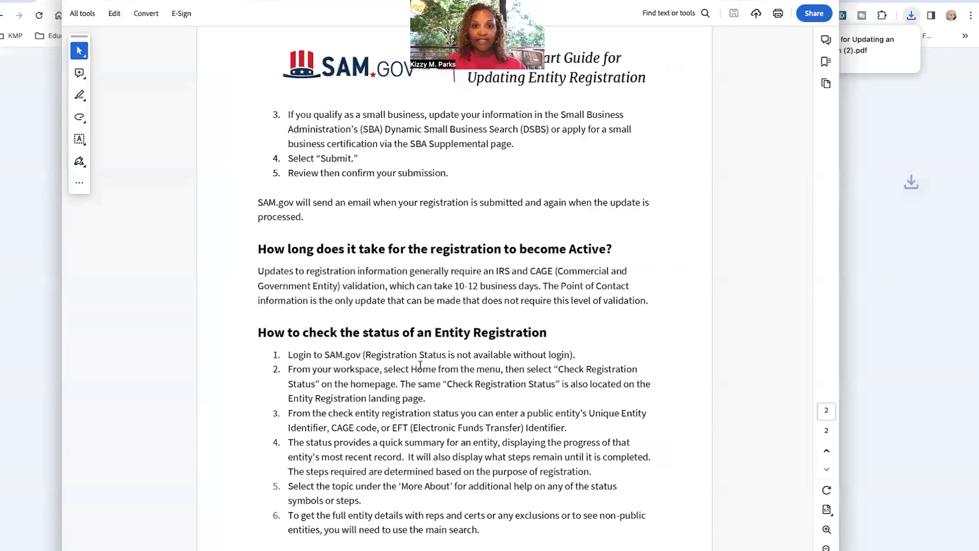
Step: Review the guide PDF, close it, and continue renewing the entire registration
scroll(421, 367, up, 10)
scroll(421, 367, down, 12)
scroll(421, 367, up, 2)
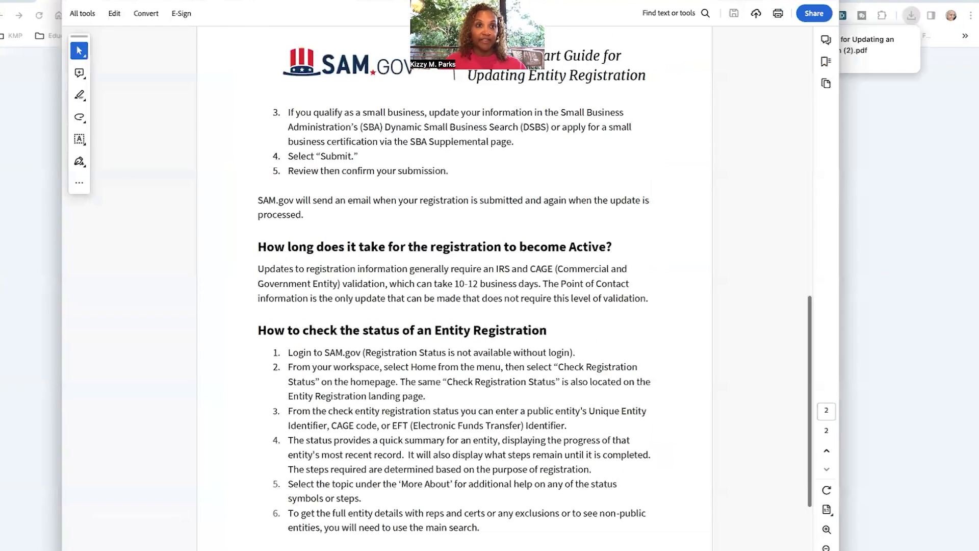
scroll(367, 345, down, 3)
scroll(366, 345, up, 10)
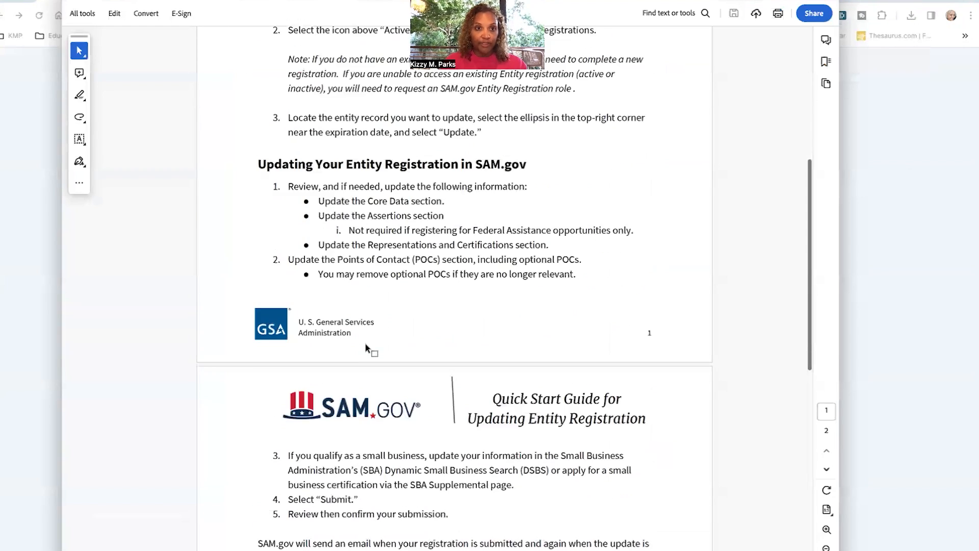
key(ctrl+w)
click(640, 474)
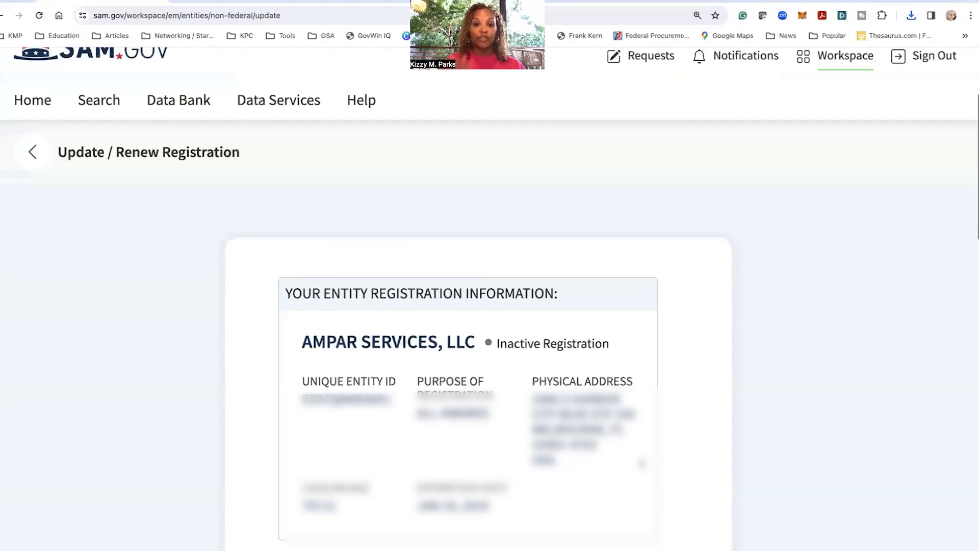
Step: Select All Awards as the registration purpose from the comparison chart
scroll(640, 458, down, 3)
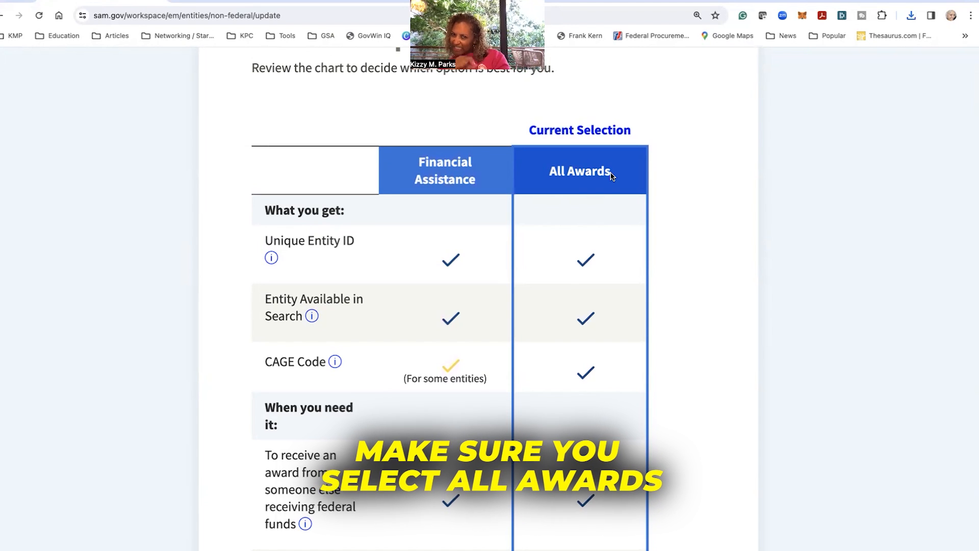
scroll(584, 309, down, 12)
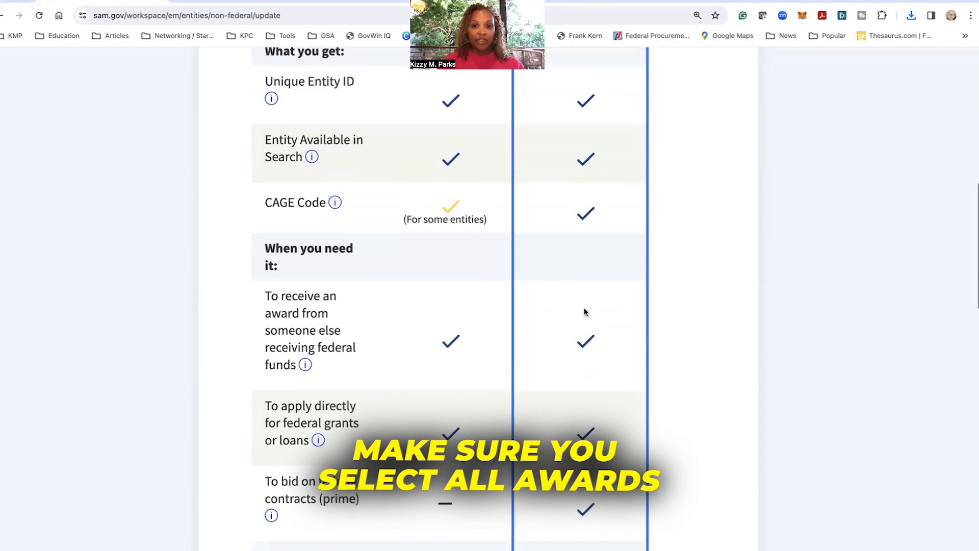
scroll(584, 307, down, 3)
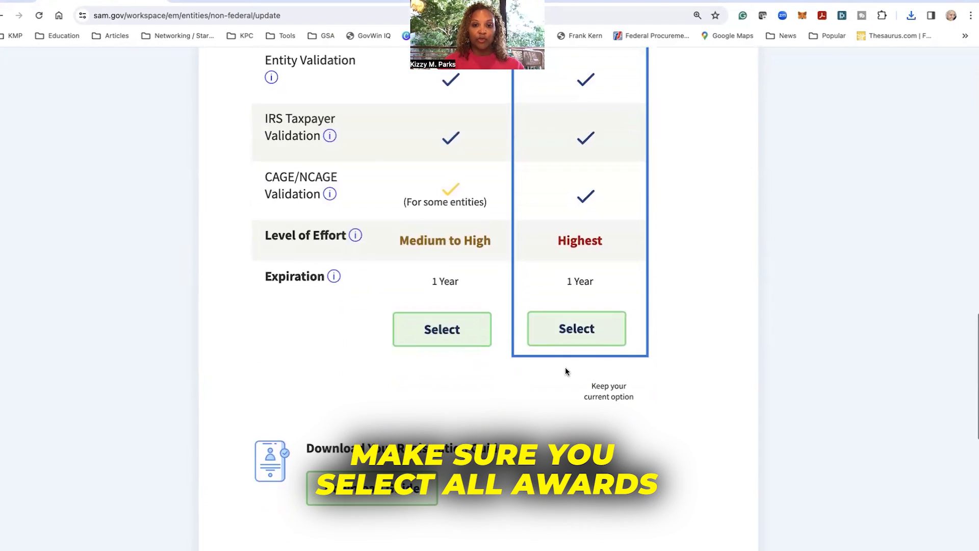
click(569, 327)
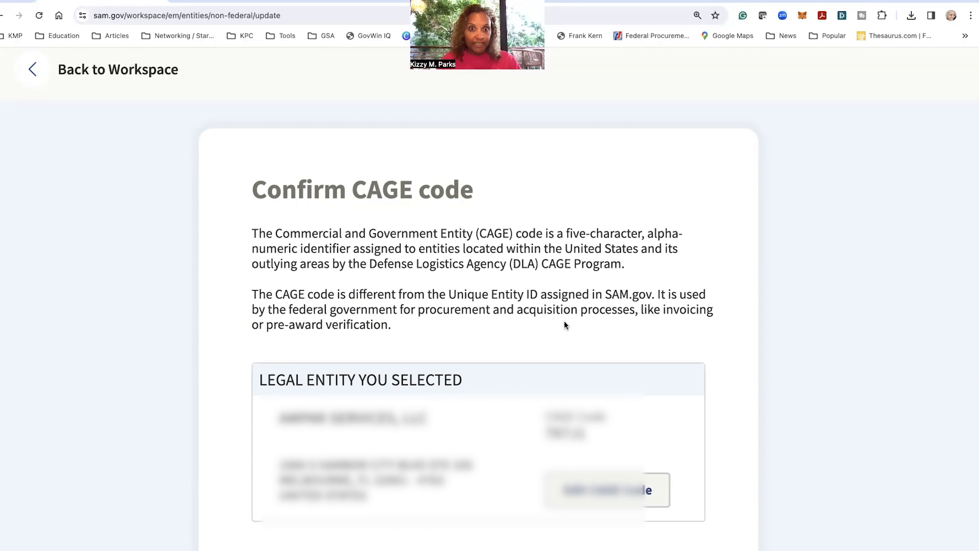
Step: Confirm the entity's CAGE code and move on
scroll(564, 326, down, 2)
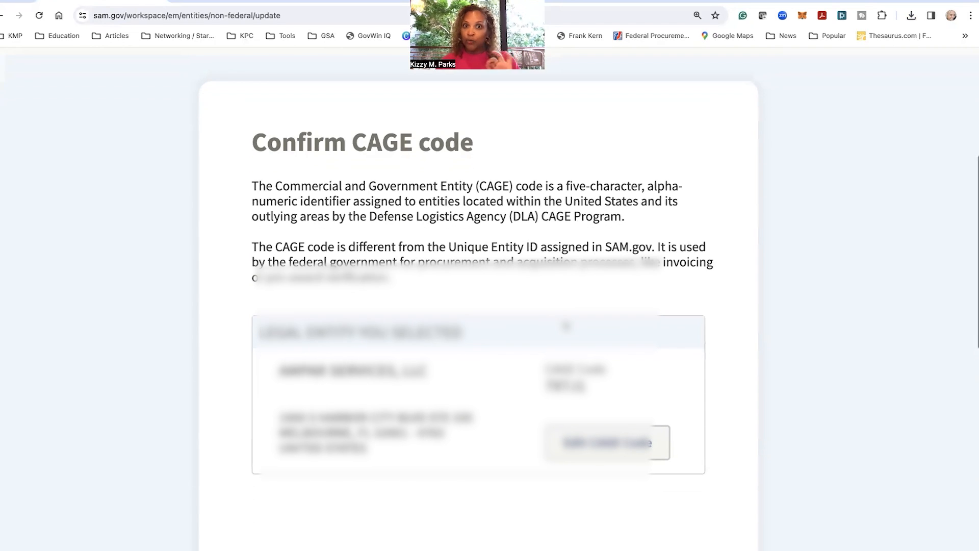
scroll(247, 255, down, 5)
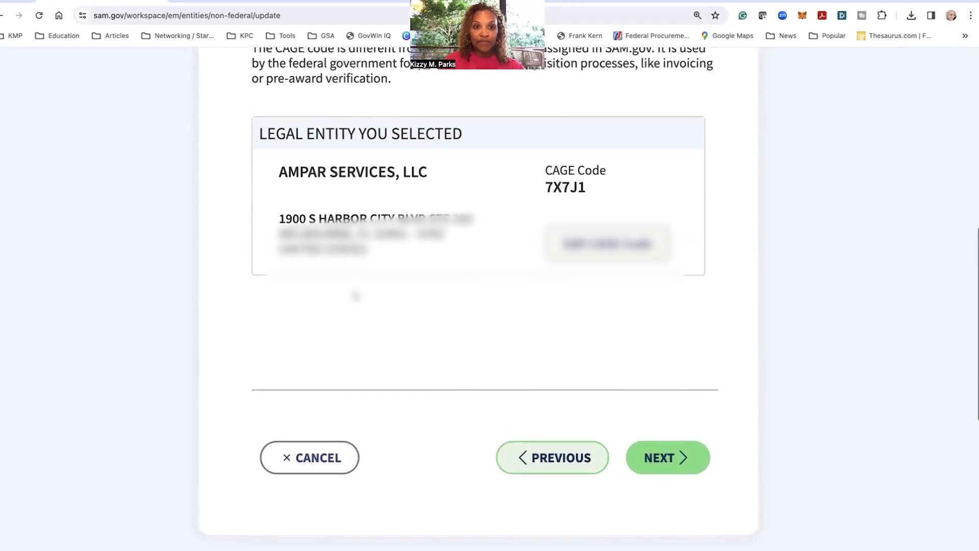
click(663, 485)
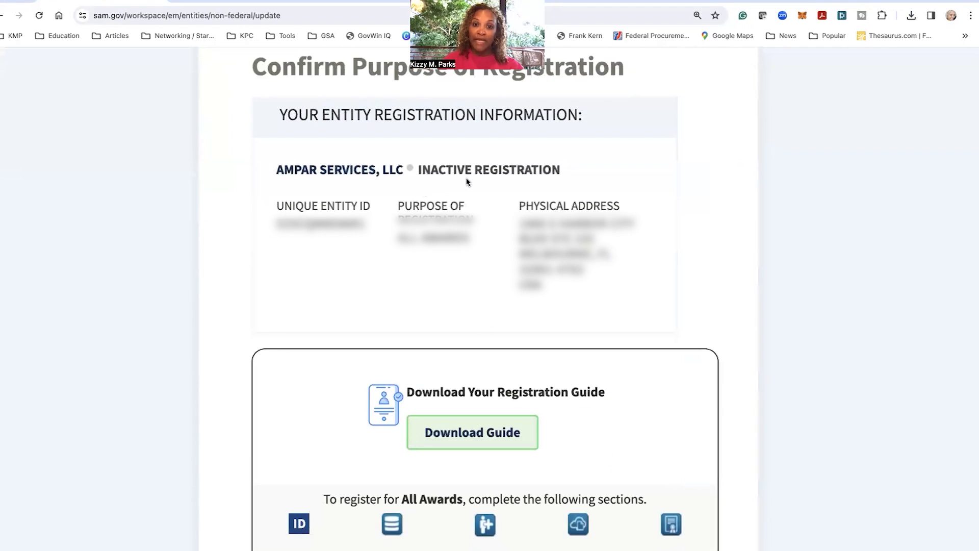
Step: Confirm the All Awards purpose of registration to reach the Validate Entity page
scroll(467, 177, down, 5)
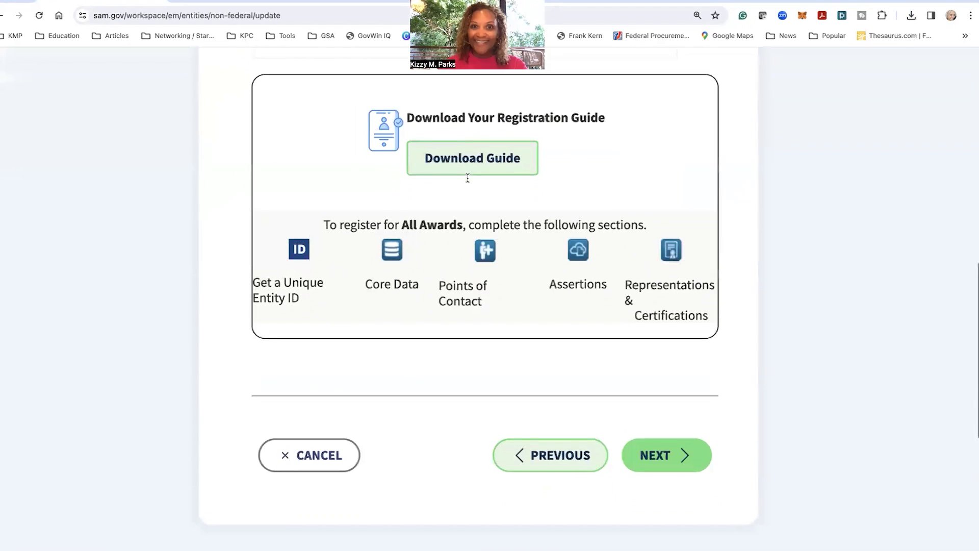
click(670, 428)
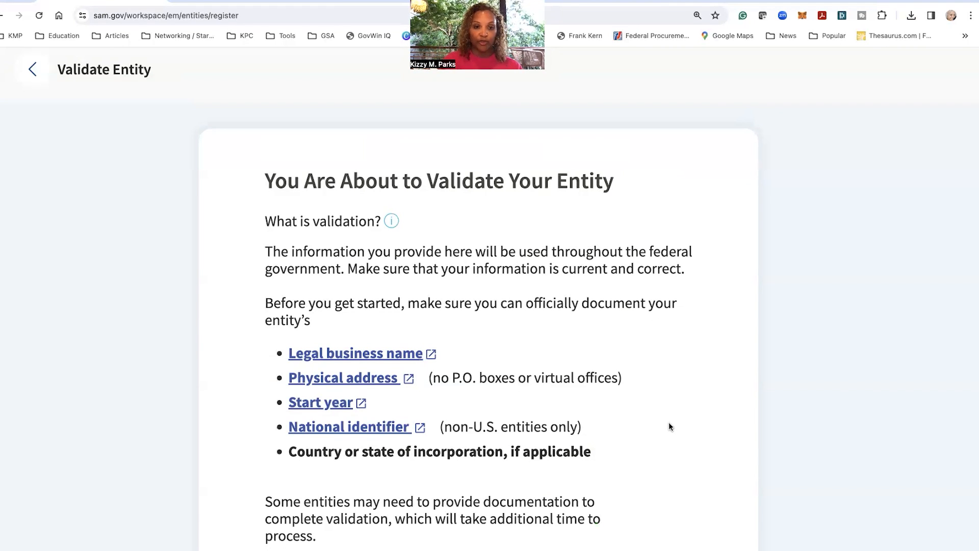
scroll(668, 421, down, 4)
Step: Affirm official documentation can be provided and download the Quick Start Guide PDF again
click(357, 392)
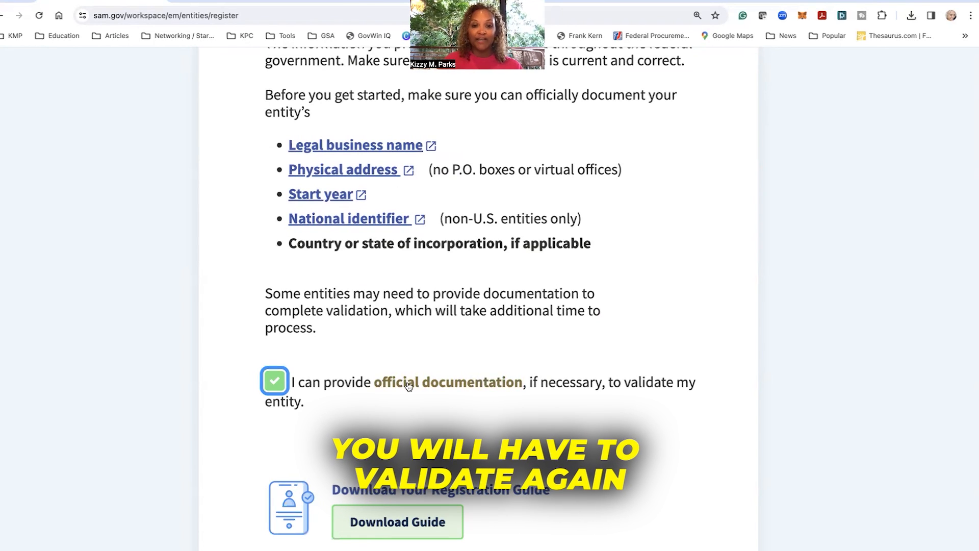
scroll(407, 393, down, 2)
click(400, 418)
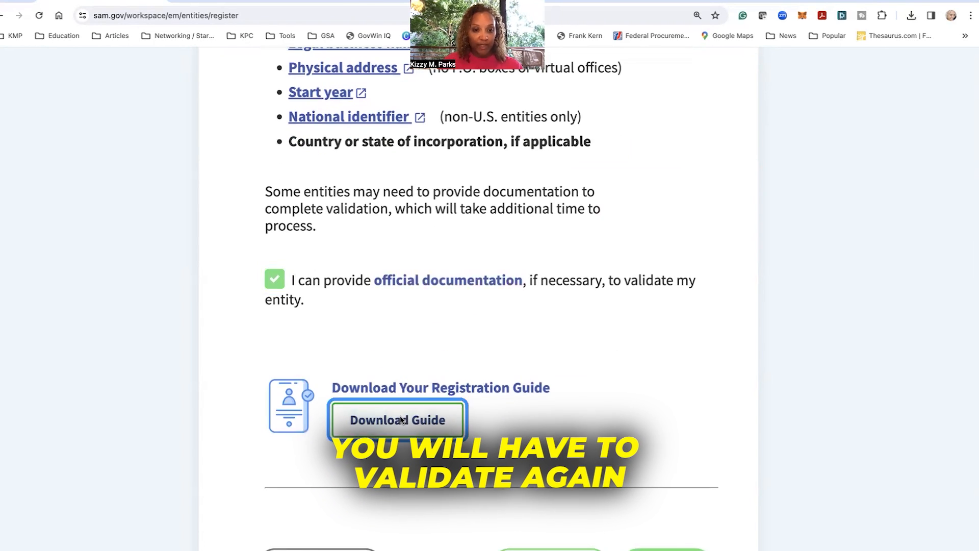
scroll(455, 398, up, 5)
scroll(463, 407, down, 13)
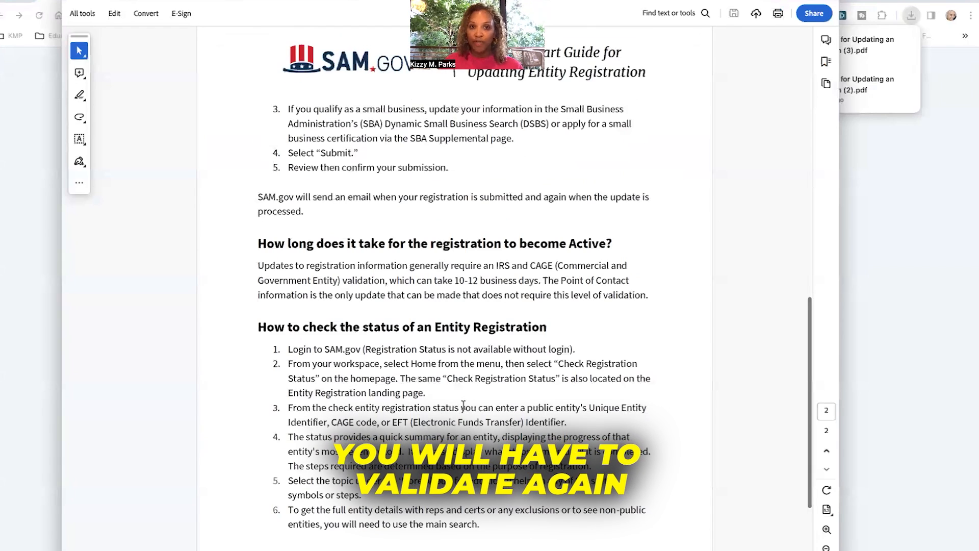
scroll(463, 404, up, 10)
Step: Leave the guide and return to SAM.gov's Enter Entity Information step
click(23, 365)
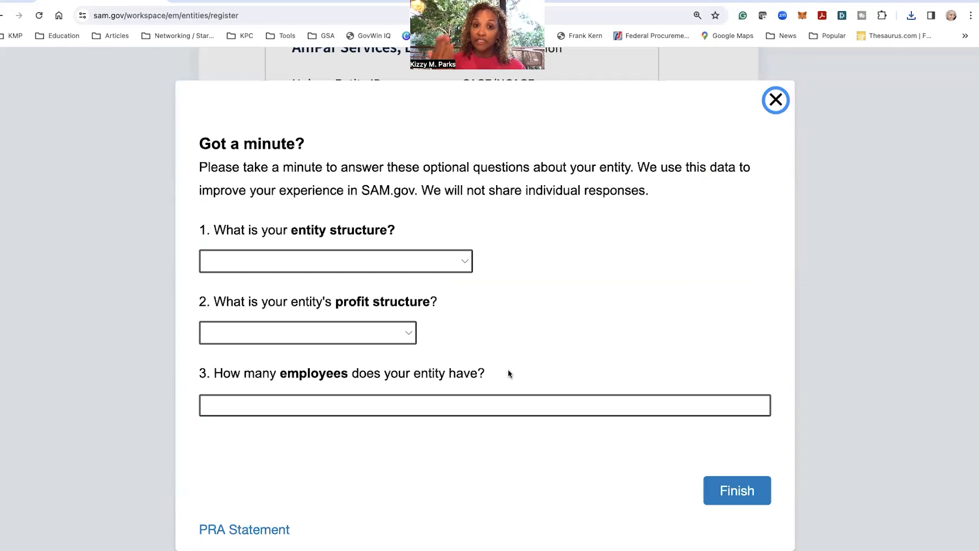
Step: Submit the survey: Partnership or Limited Liability Partnership, For Profit Organization, 0 employees
click(423, 261)
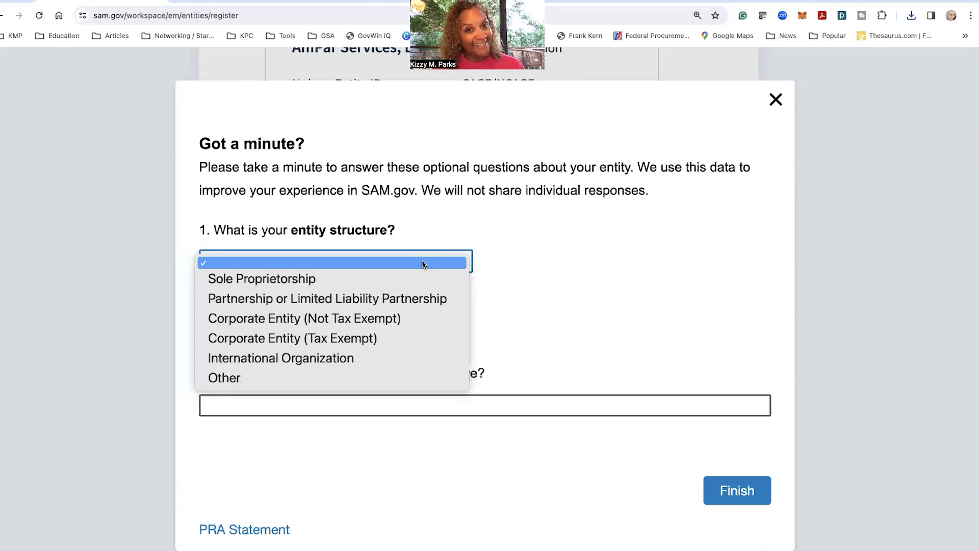
click(357, 298)
click(332, 333)
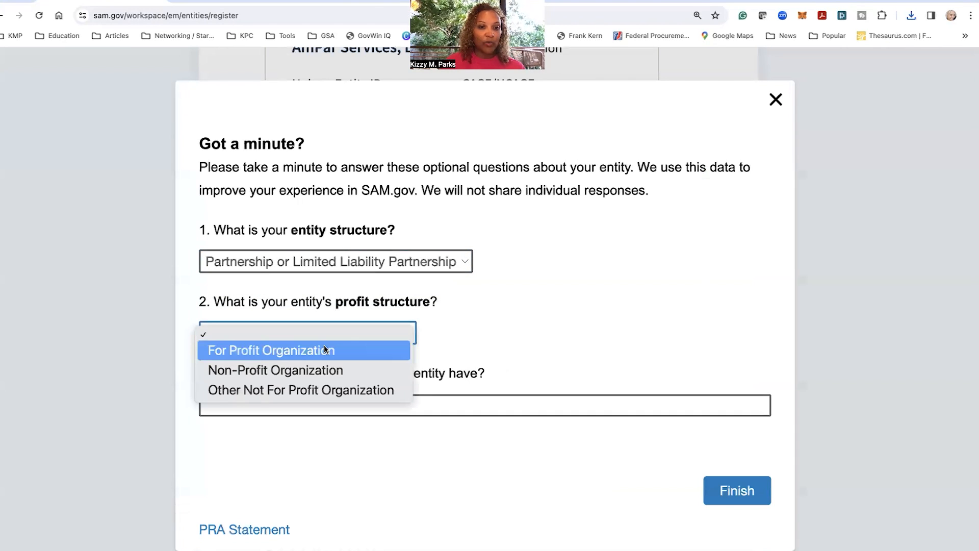
click(324, 349)
click(304, 403)
text(0)
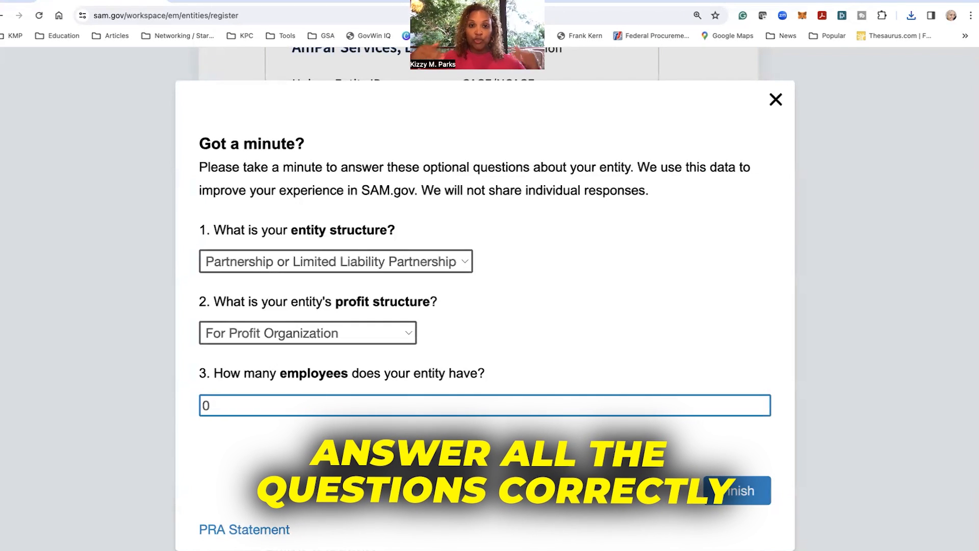
click(741, 489)
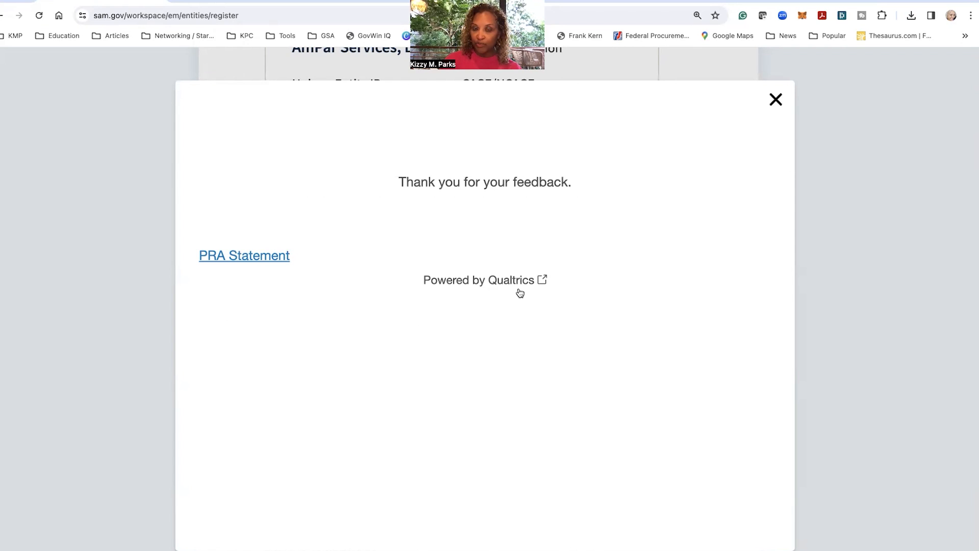
scroll(525, 292, down, 3)
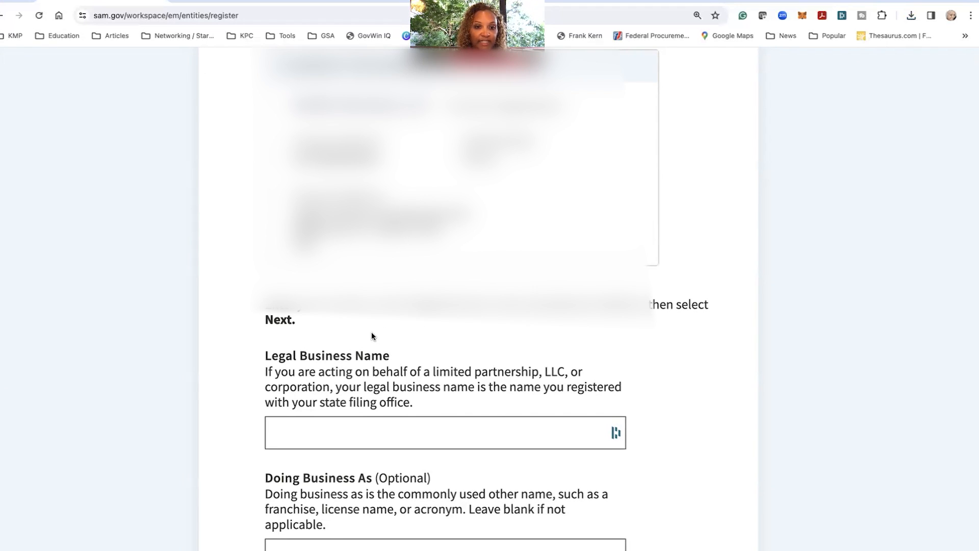
Step: Review the Doing Business As field and the physical street address
scroll(371, 335, down, 15)
scroll(372, 336, up, 15)
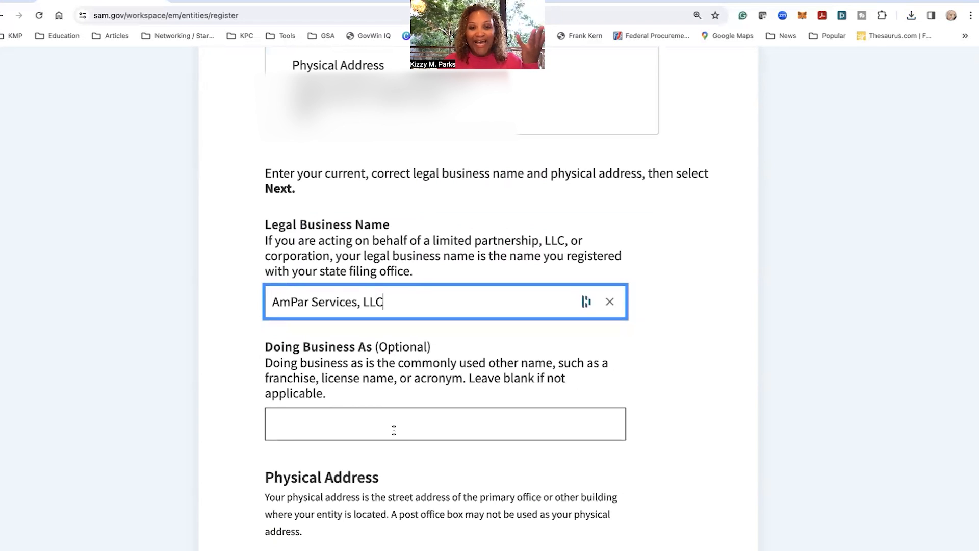
click(394, 430)
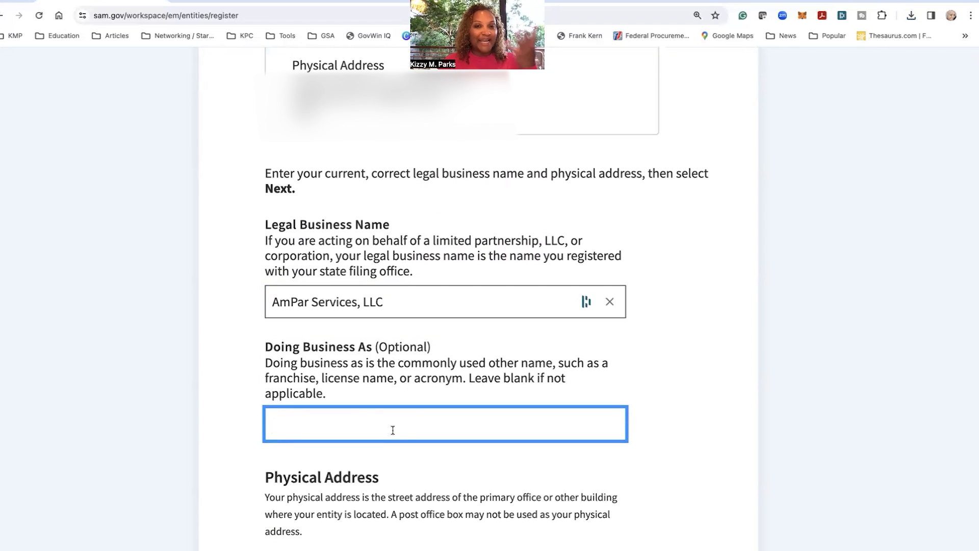
scroll(392, 430, down, 2)
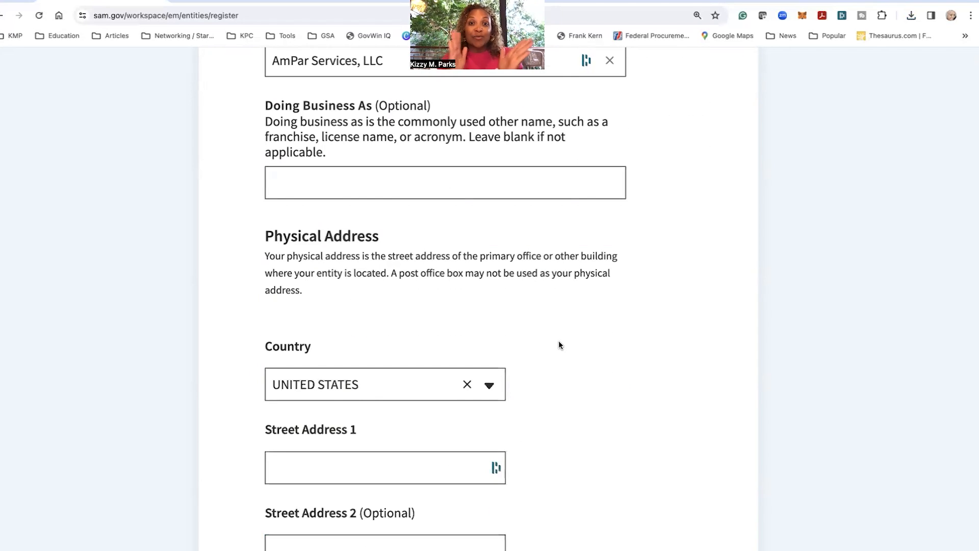
scroll(559, 345, down, 3)
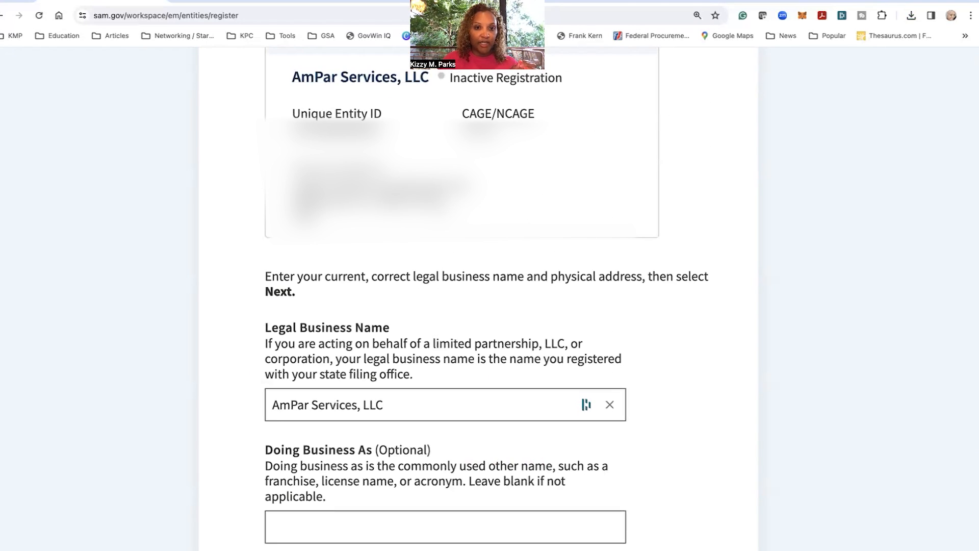
drag(441, 201, 293, 184)
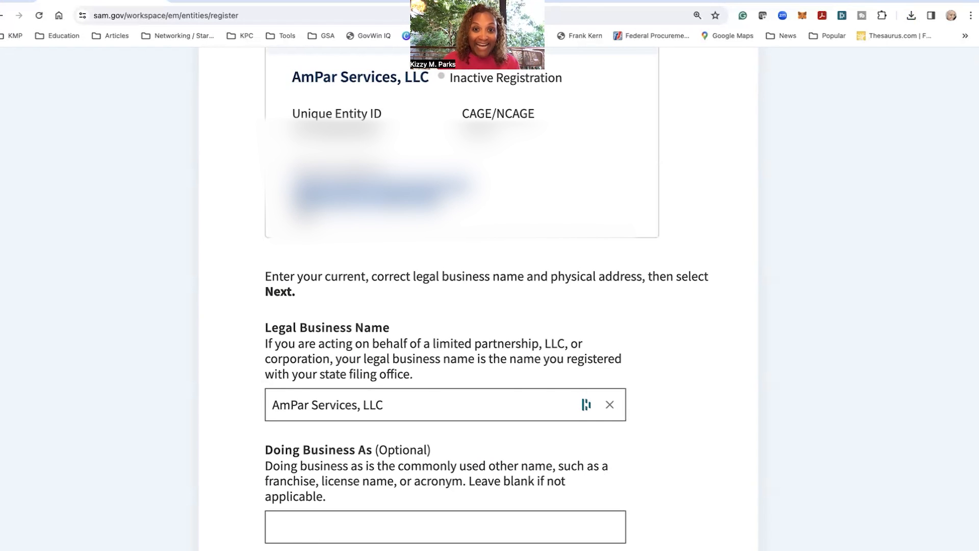
scroll(409, 249, down, 8)
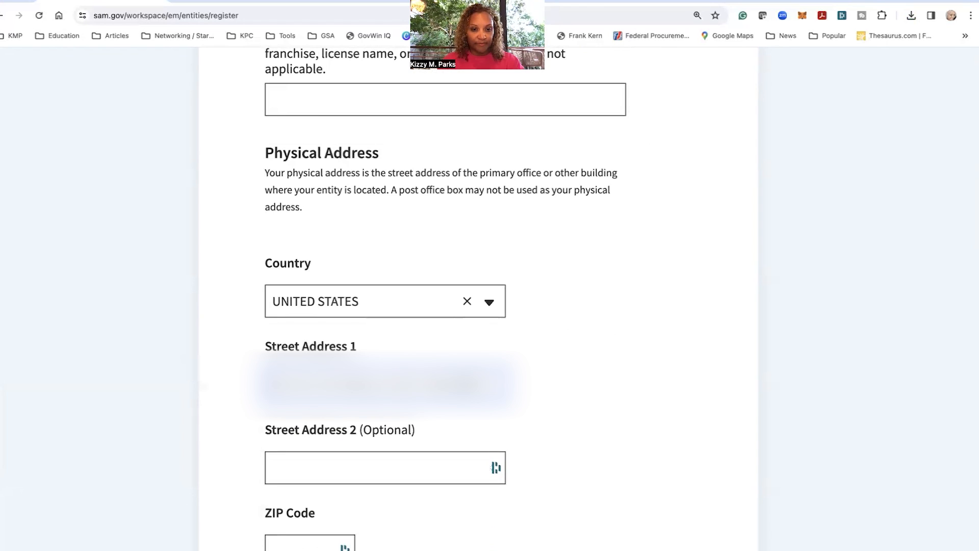
click(461, 385)
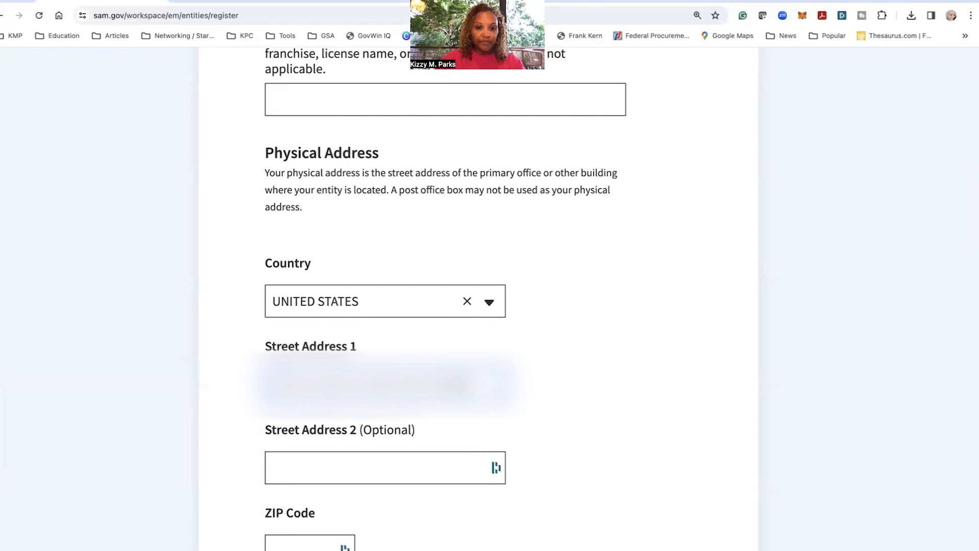
scroll(317, 447, down, 2)
Step: Enter 331 in the ZIP Code field and submit the name and address for validation
click(317, 447)
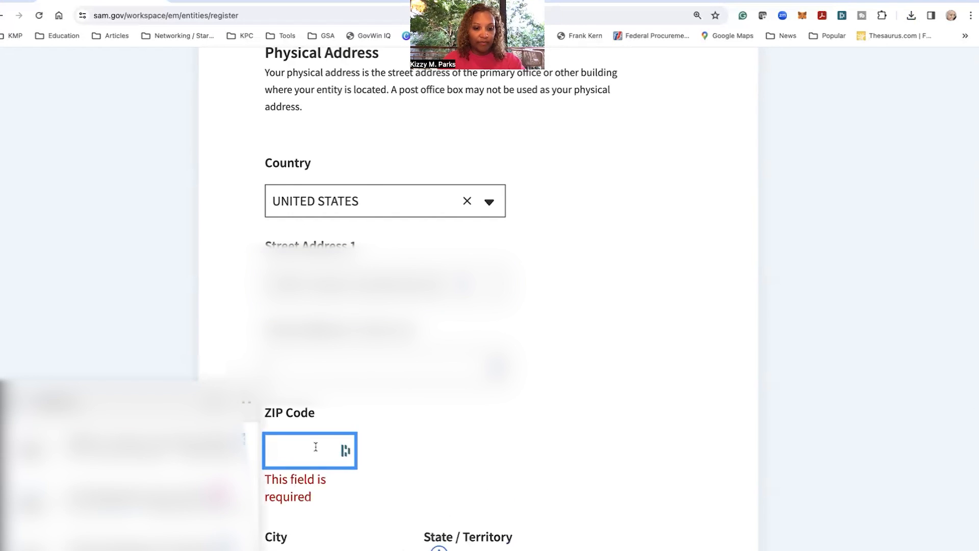
text(331)
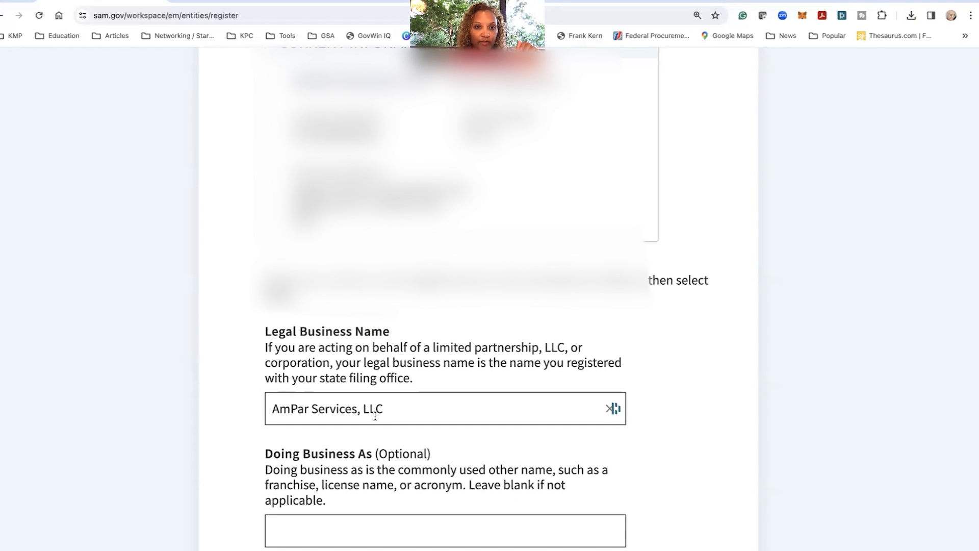
scroll(377, 415, down, 10)
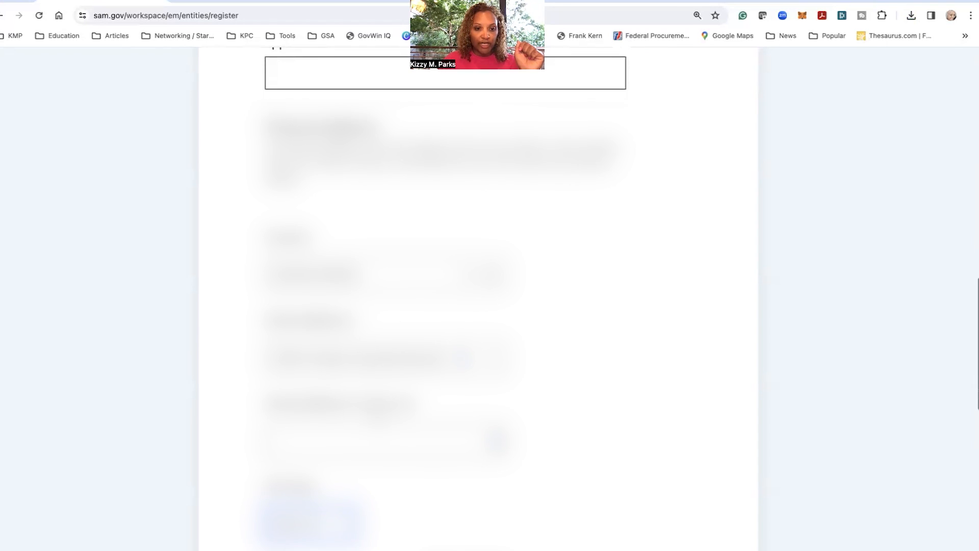
scroll(479, 306, down, 5)
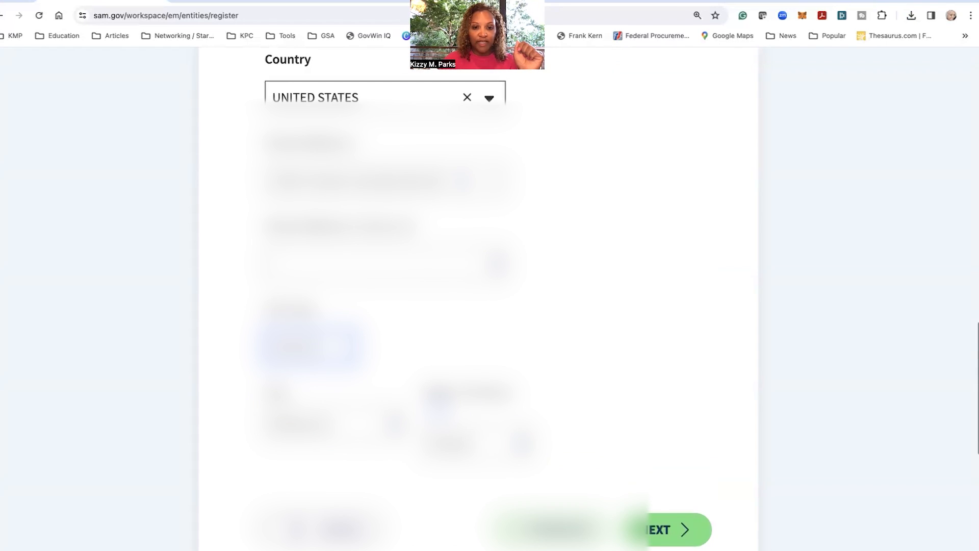
click(661, 528)
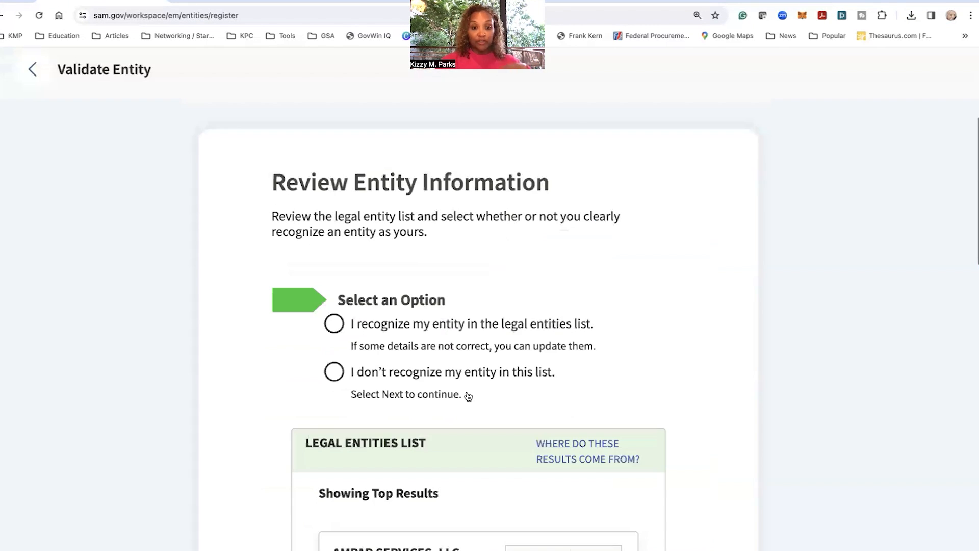
Step: Select AmPar Services from the matching legal entities list and continue
scroll(466, 396, down, 3)
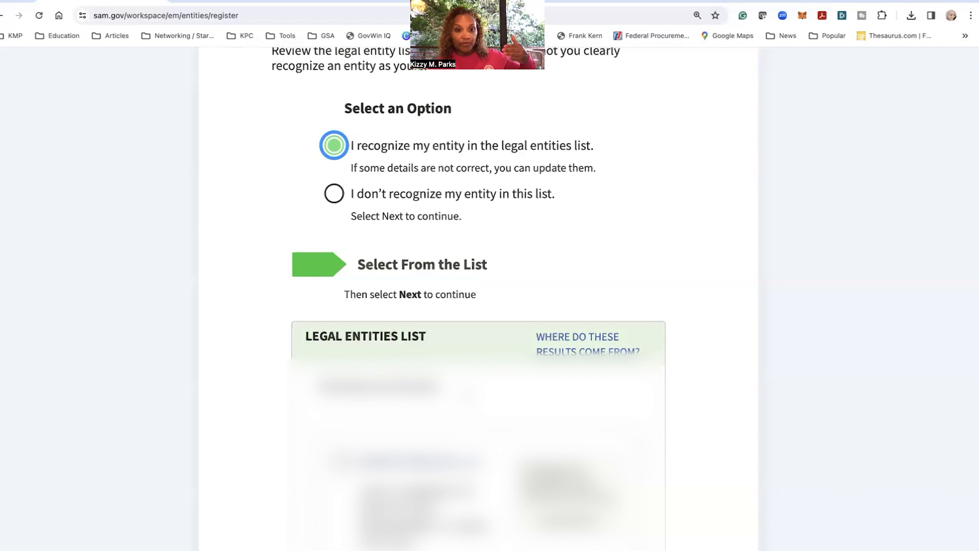
scroll(479, 434, down, 2)
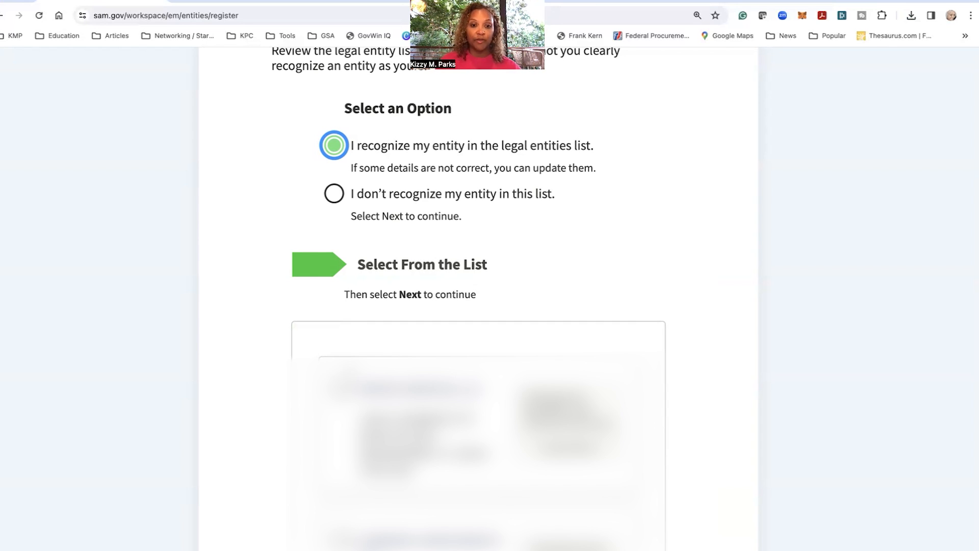
click(342, 388)
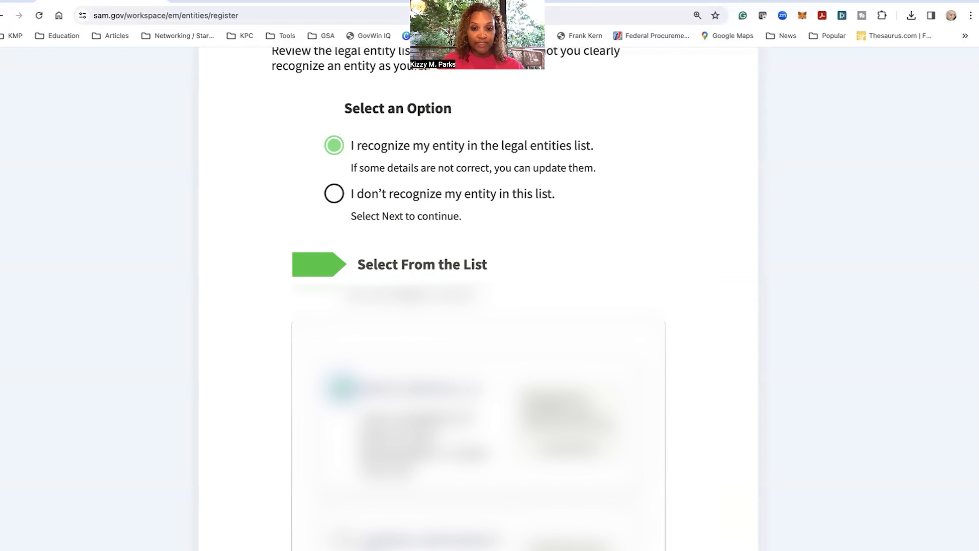
scroll(717, 391, down, 3)
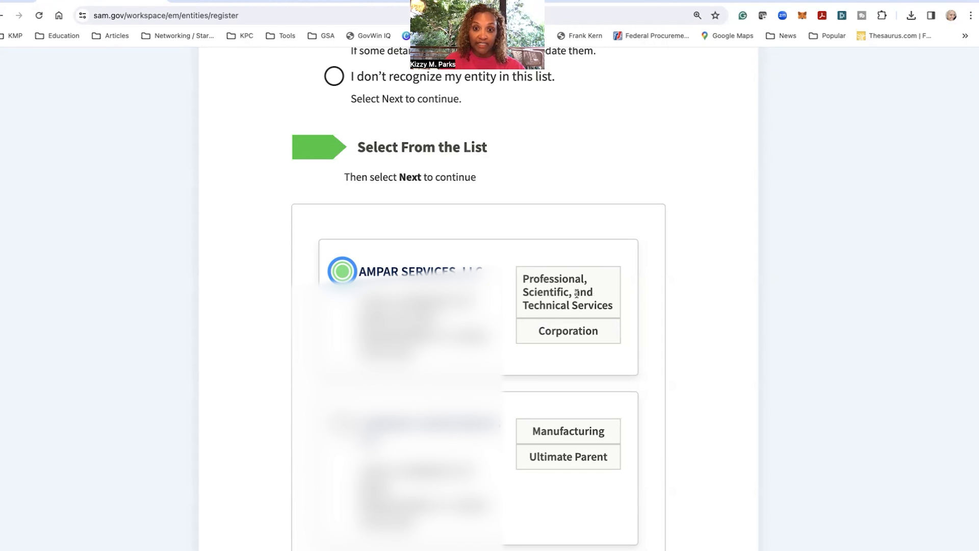
scroll(575, 292, down, 5)
scroll(521, 264, down, 7)
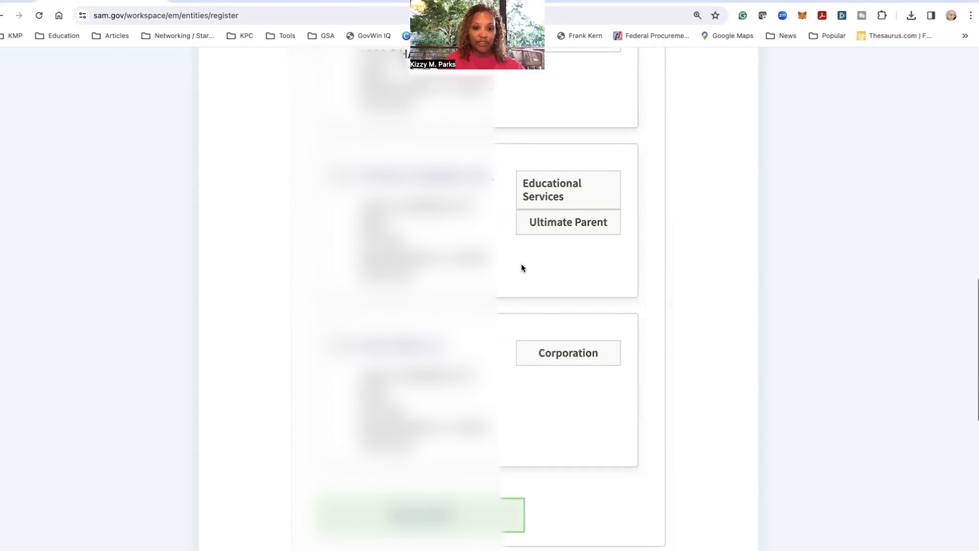
click(661, 388)
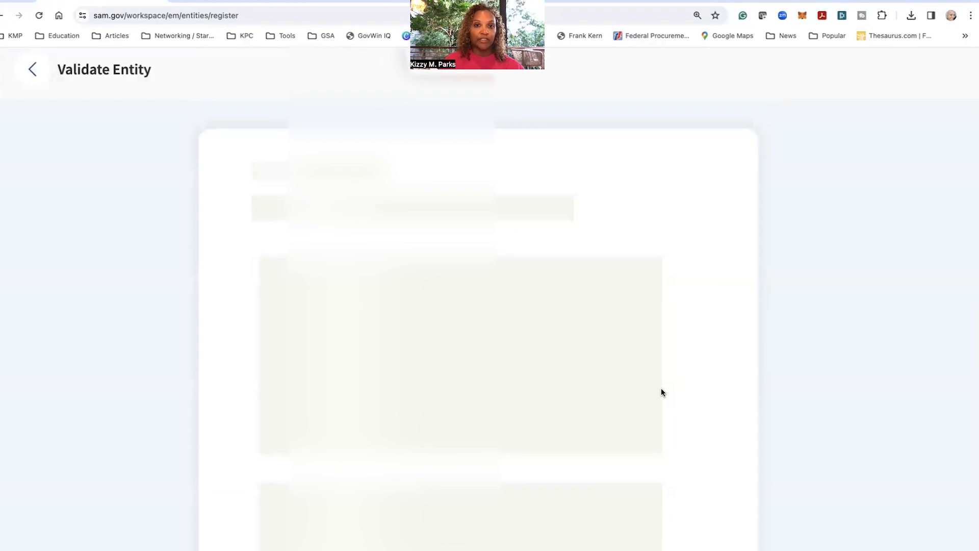
Step: Confirm the entity details are correct and proceed to incorporation information
scroll(661, 392, down, 1)
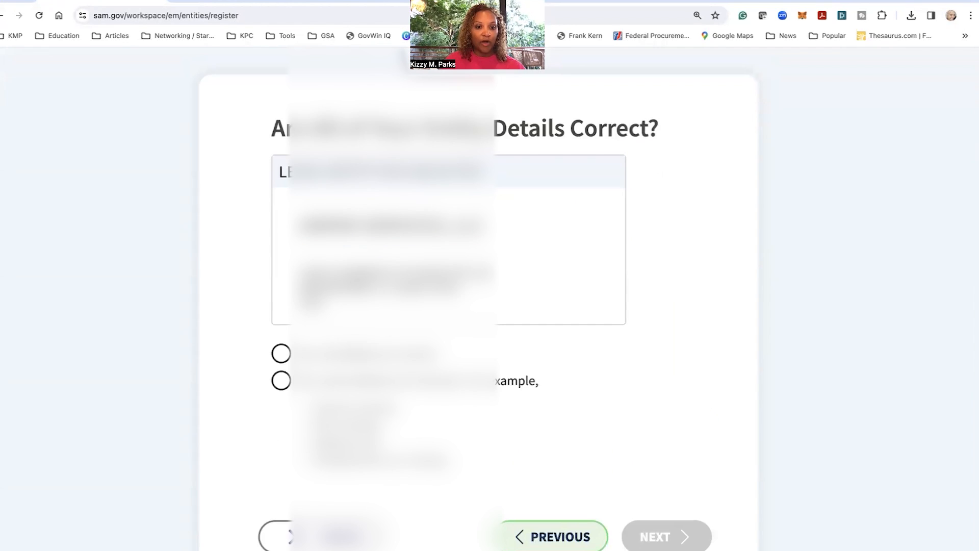
click(285, 357)
scroll(556, 370, down, 1)
scroll(556, 370, down, 2)
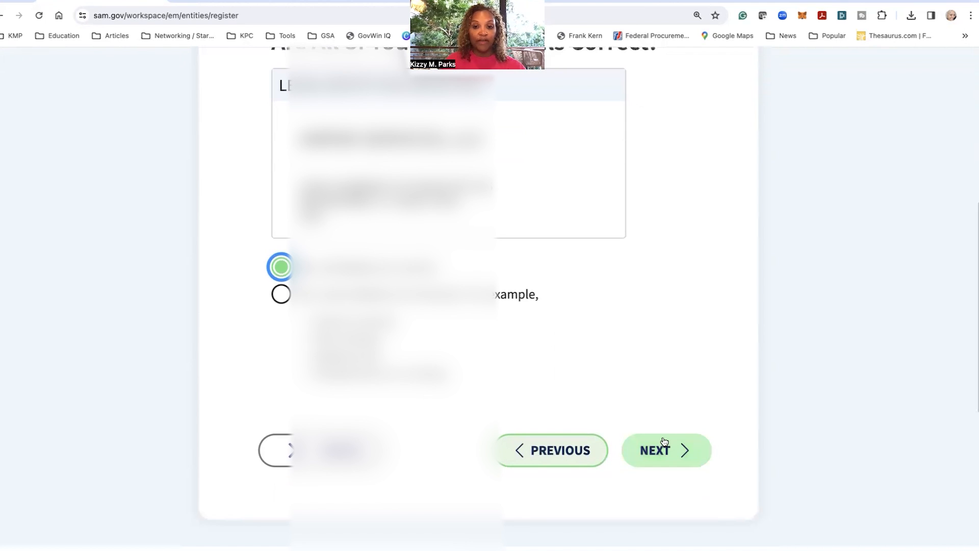
click(663, 447)
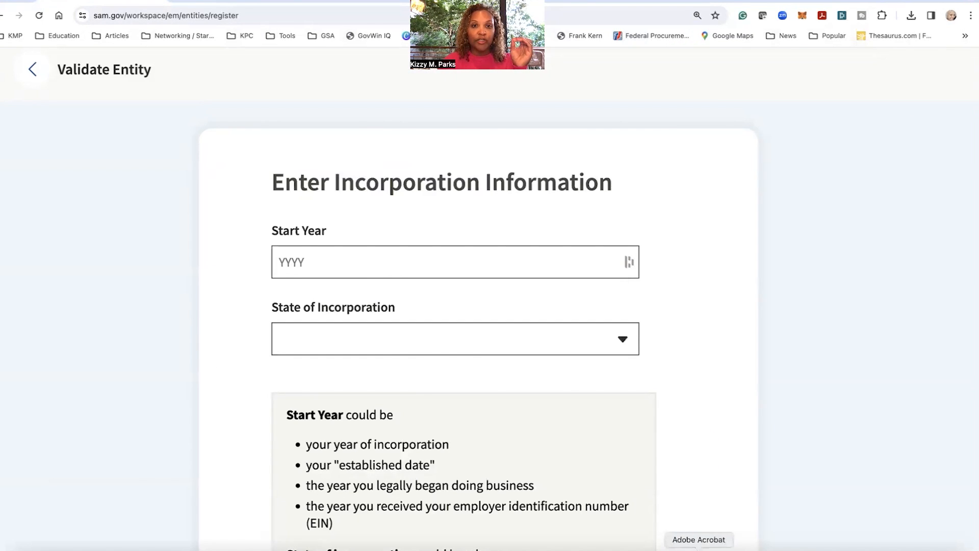
Step: Check the IRS letter for the year and enter Start Year 2017
click(700, 549)
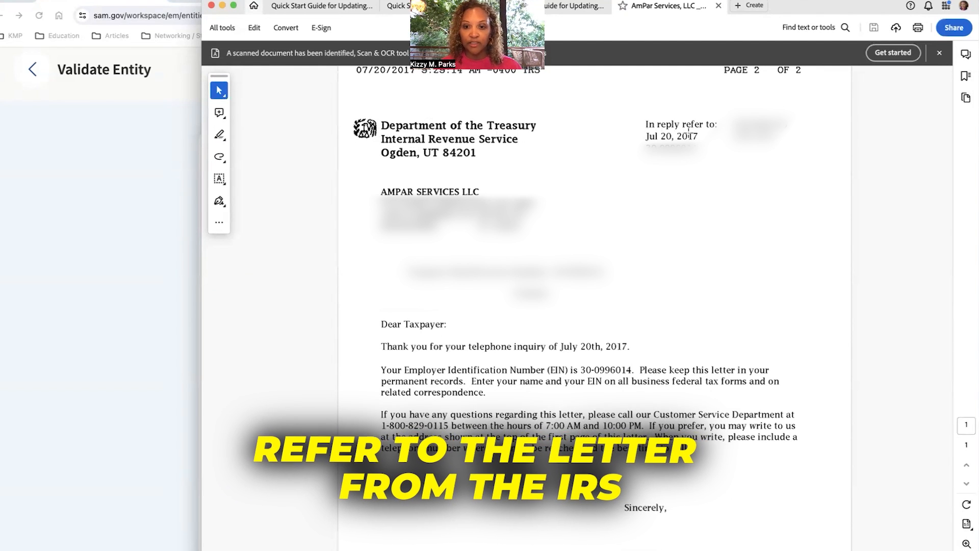
click(143, 359)
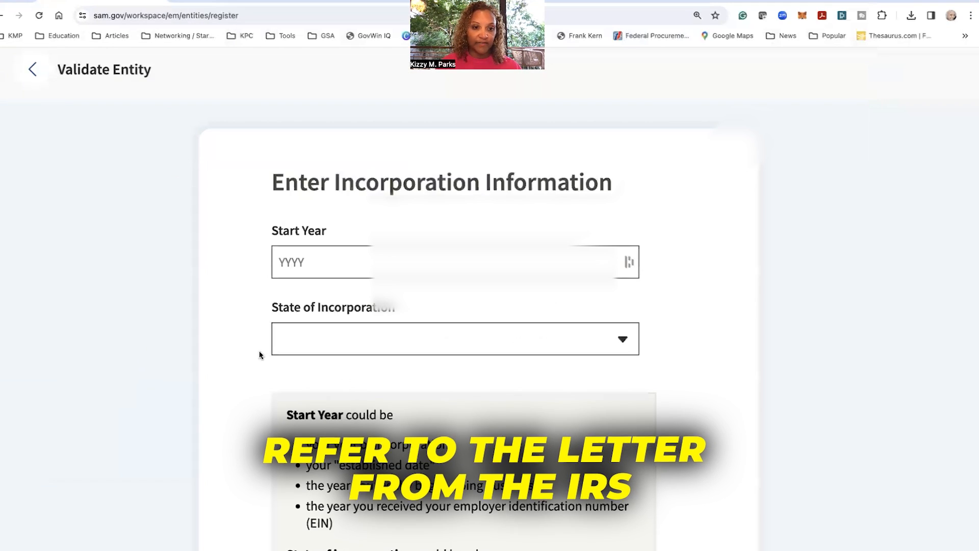
click(350, 259)
text(2017)
Step: Set the State of Incorporation to Florida and submit
click(372, 340)
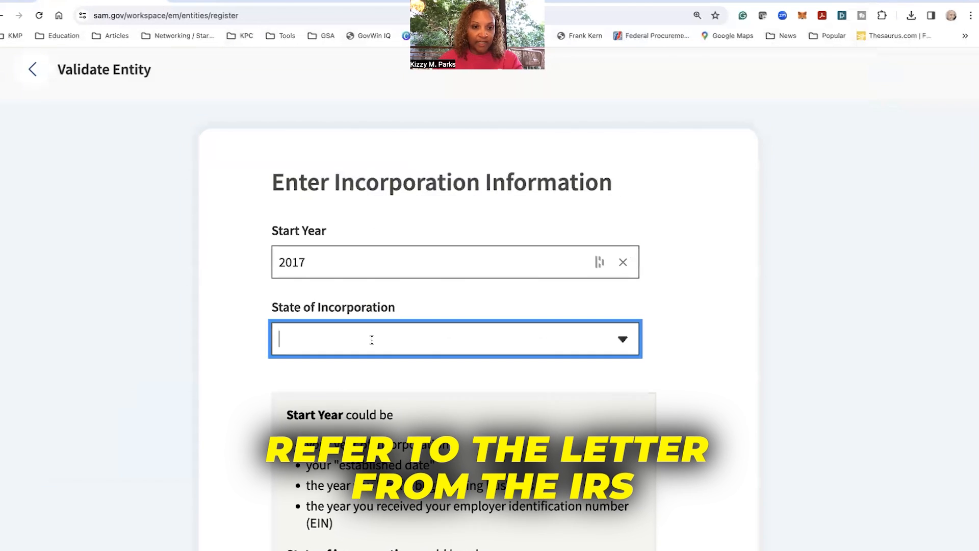
scroll(372, 434, down, 5)
click(361, 491)
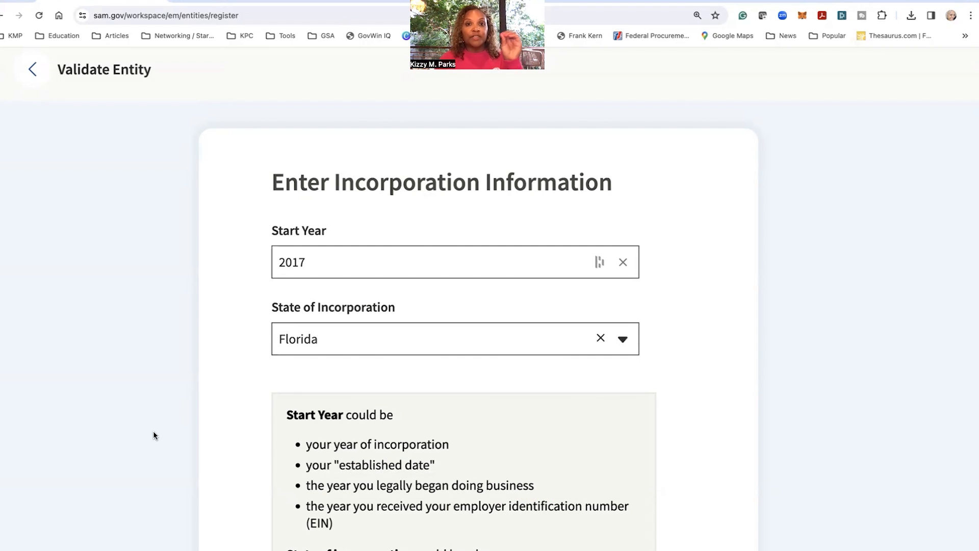
scroll(153, 434, down, 5)
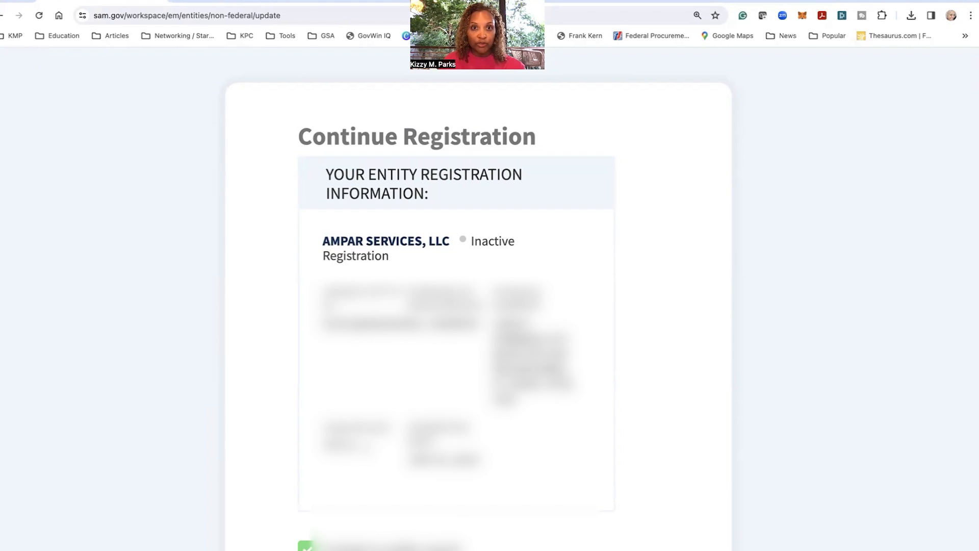
Step: Keep the entity included in public search and continue the registration renewal
scroll(478, 306, down, 1)
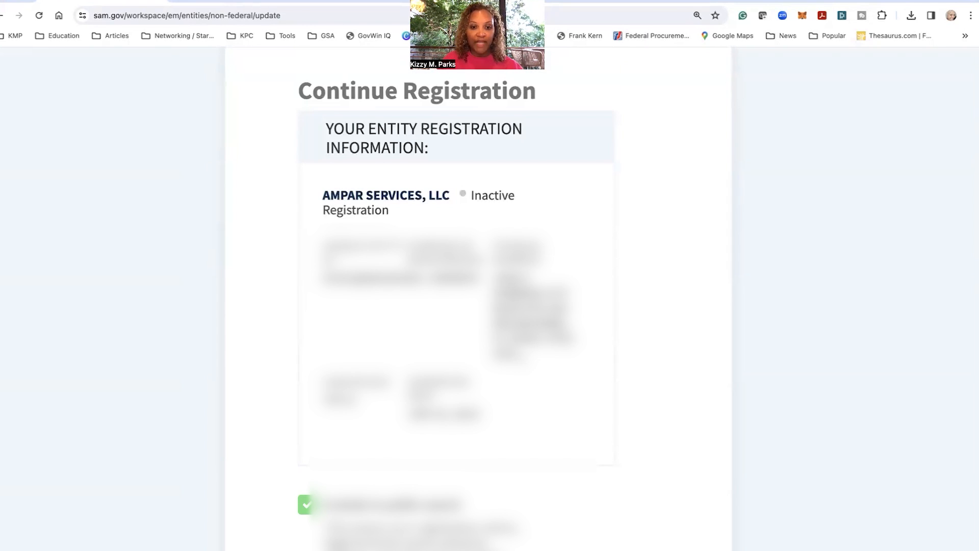
scroll(478, 306, down, 4)
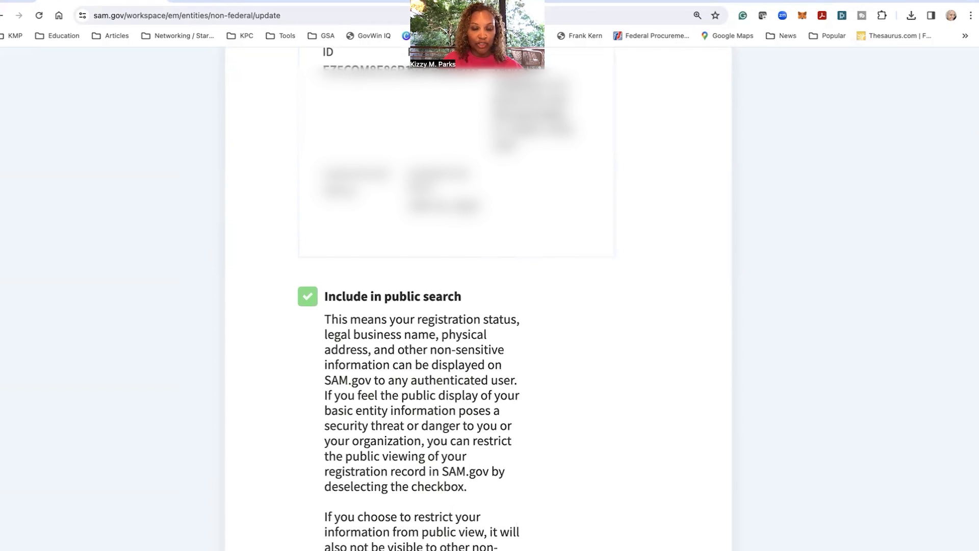
scroll(361, 121, down, 3)
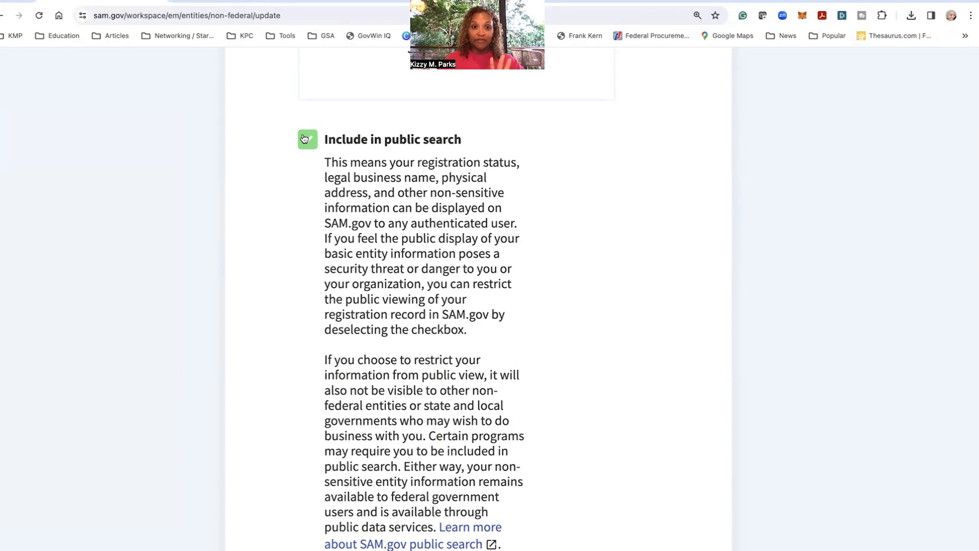
click(304, 138)
click(305, 139)
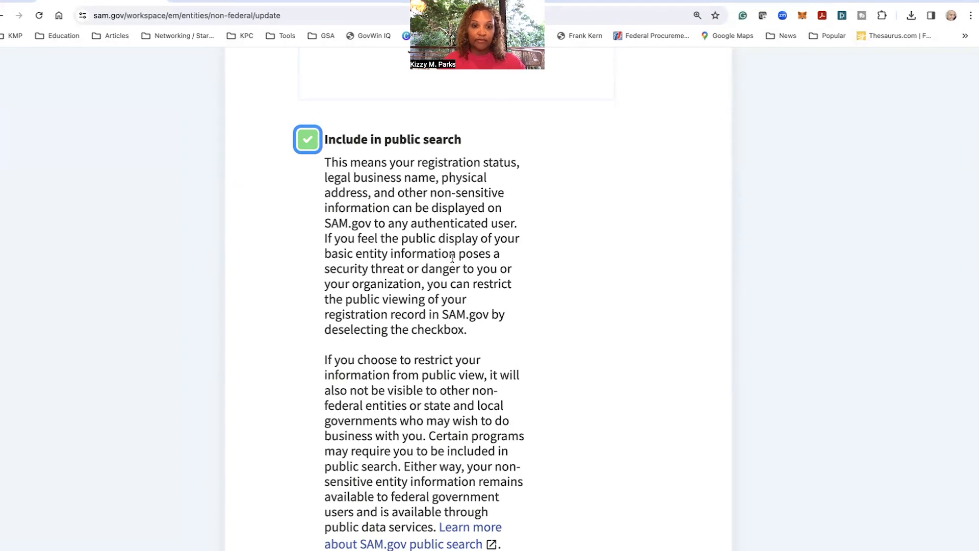
scroll(451, 259, down, 5)
click(545, 274)
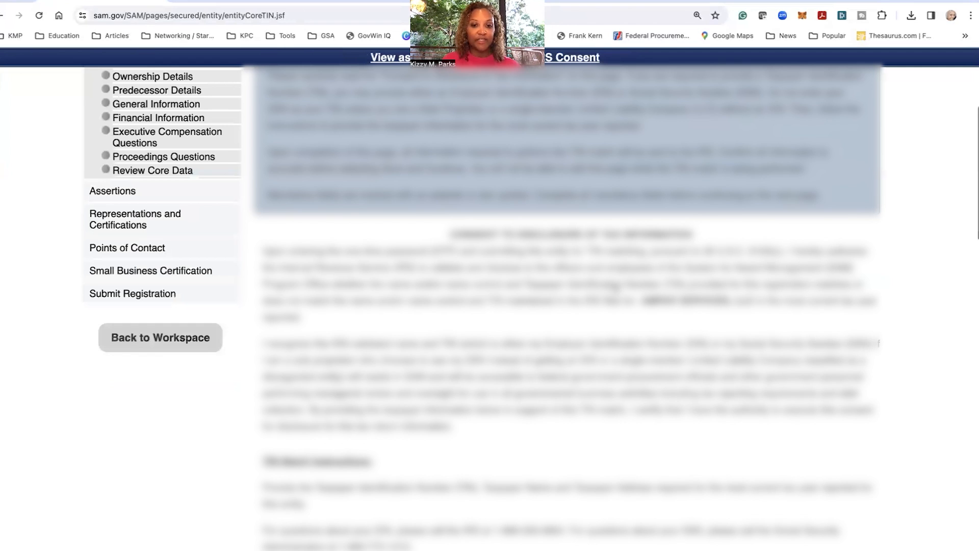
Step: Sign the IRS consent with the emailed one-time passcode and save ownership details
scroll(615, 287, down, 15)
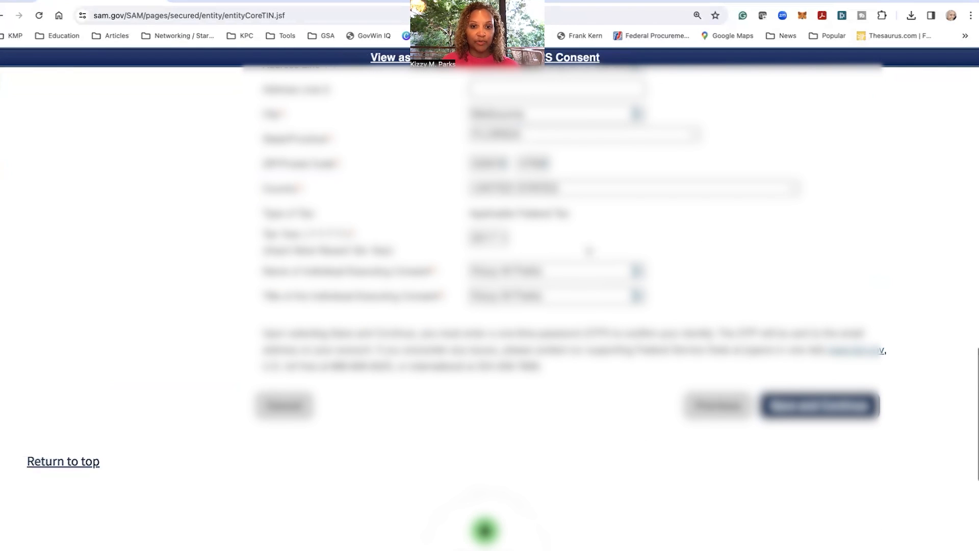
click(813, 408)
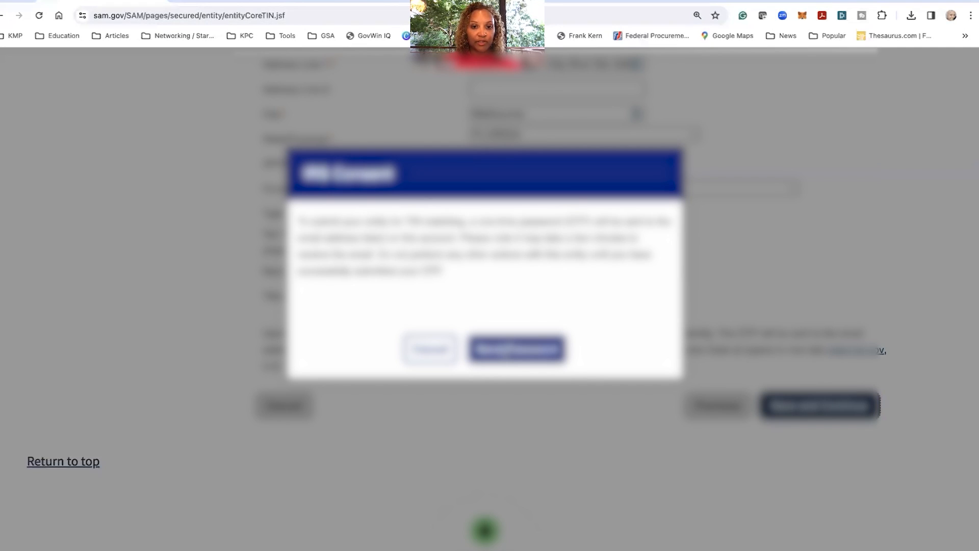
click(505, 351)
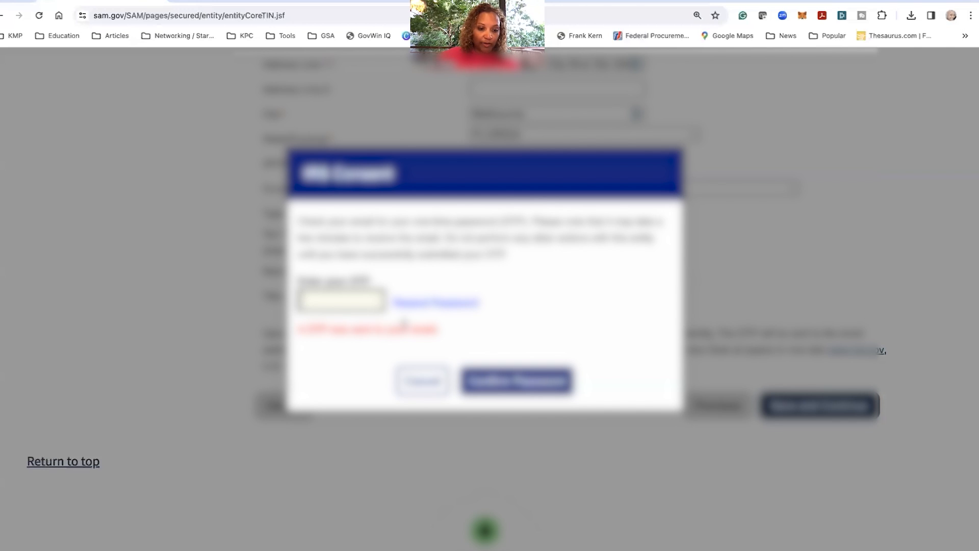
key(super+v)
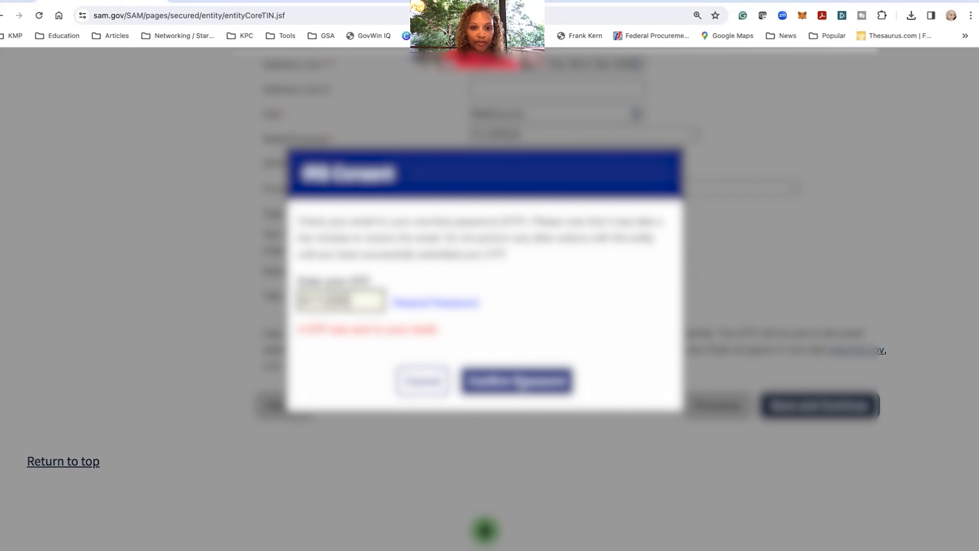
click(521, 385)
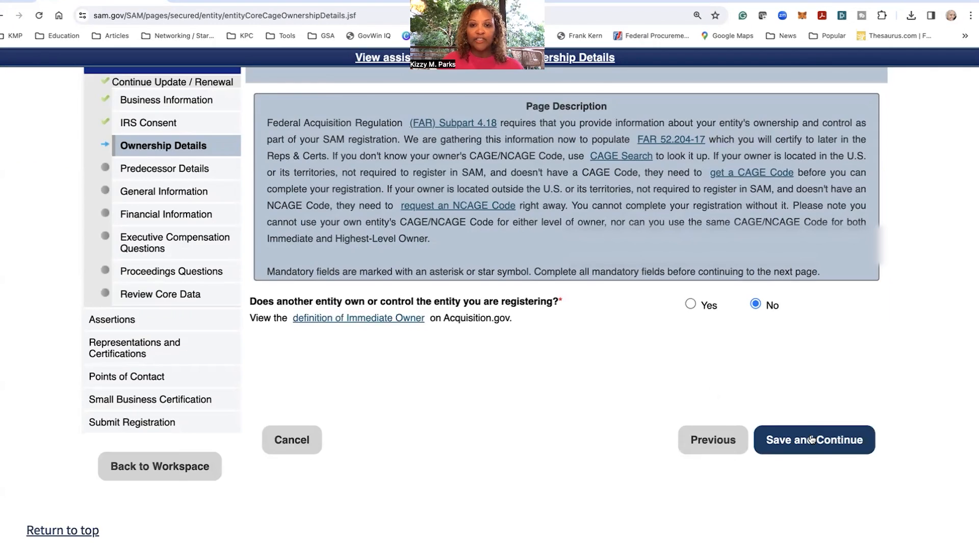
click(811, 439)
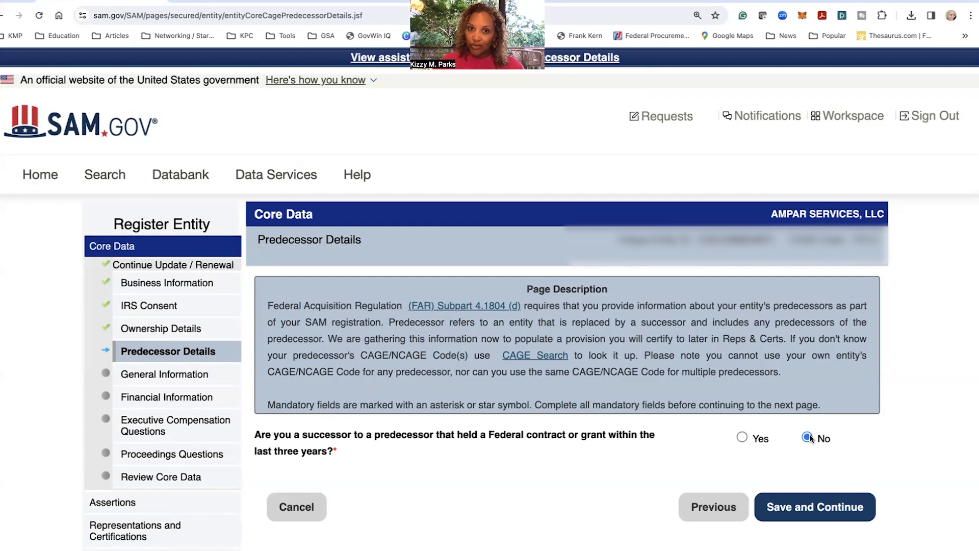
Step: Save the predecessor answer of No and the General Information page
click(810, 509)
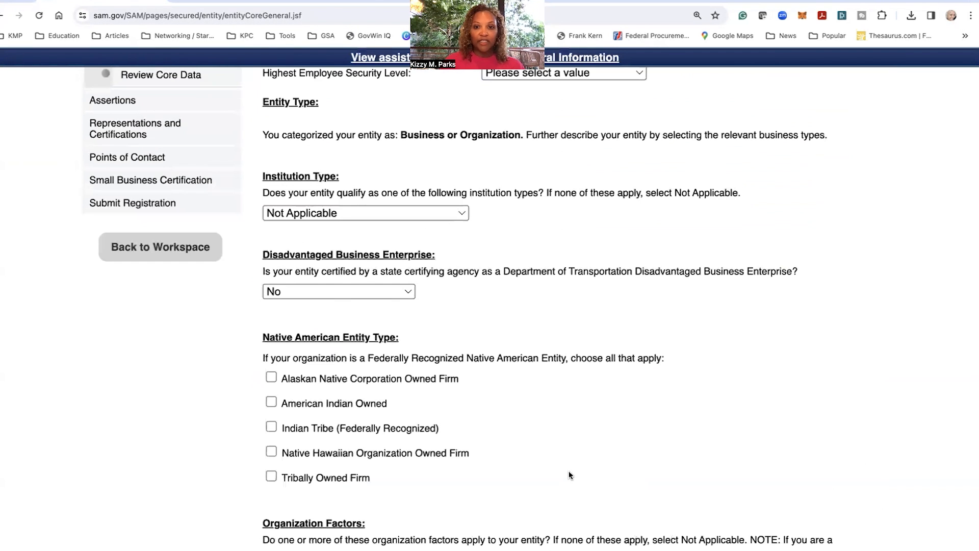
scroll(570, 474, down, 10)
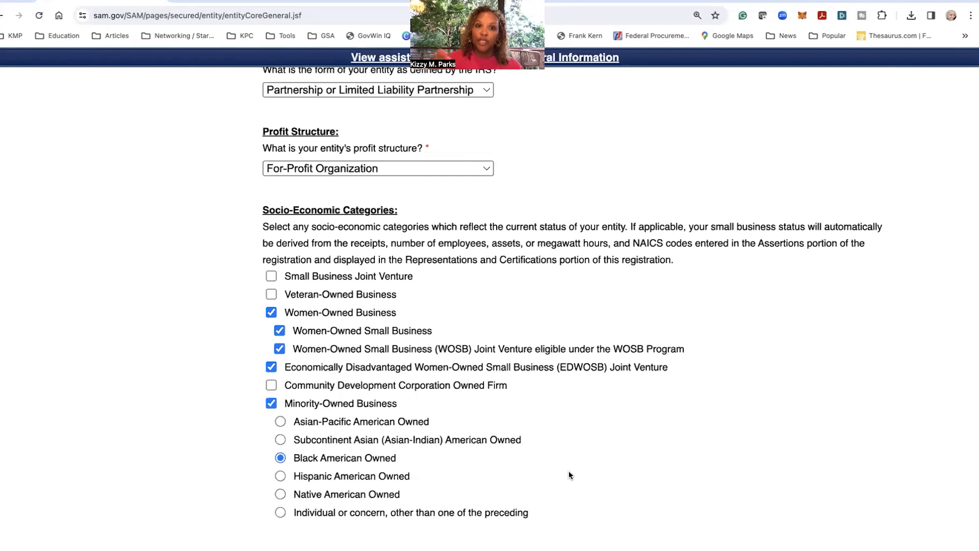
scroll(570, 475, down, 3)
click(808, 392)
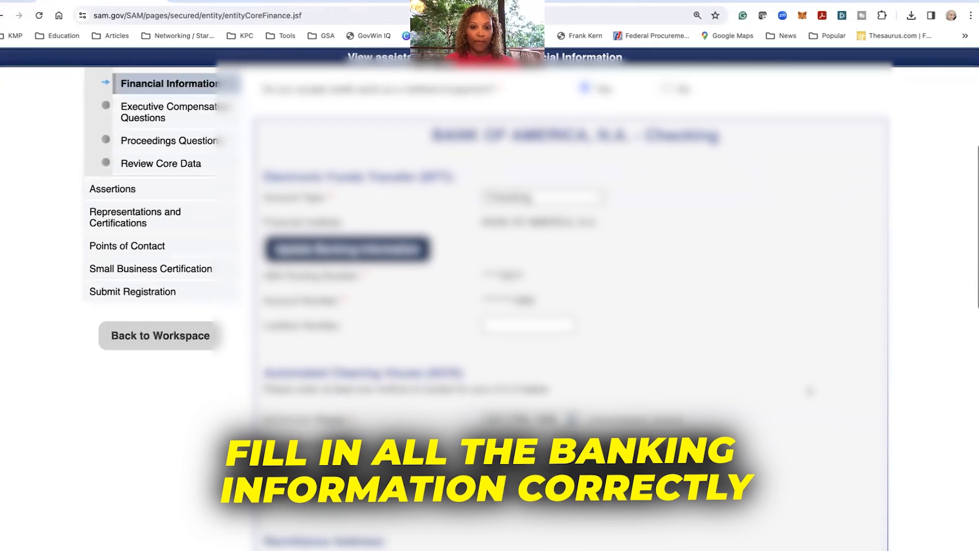
Step: Review the remittance address name on the Financial Information page
scroll(561, 306, down, 15)
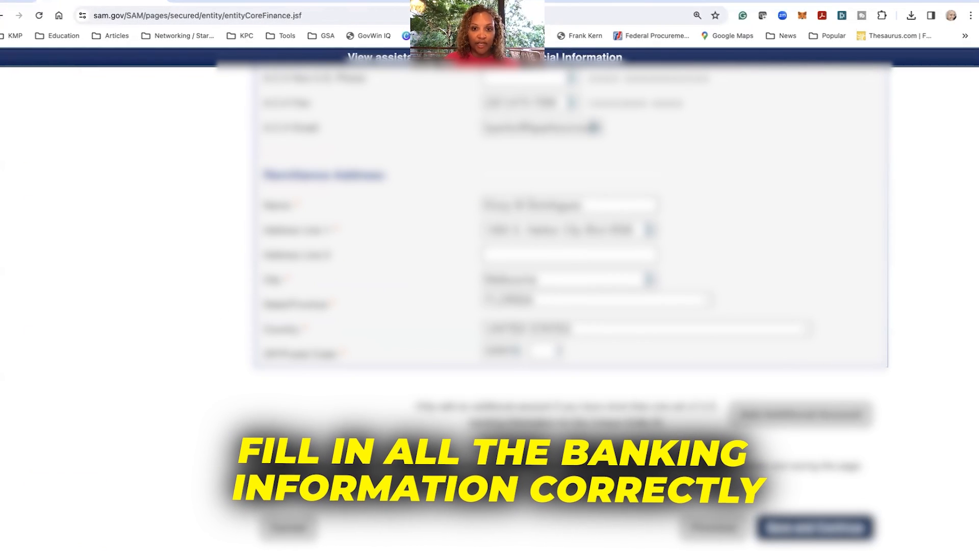
click(553, 205)
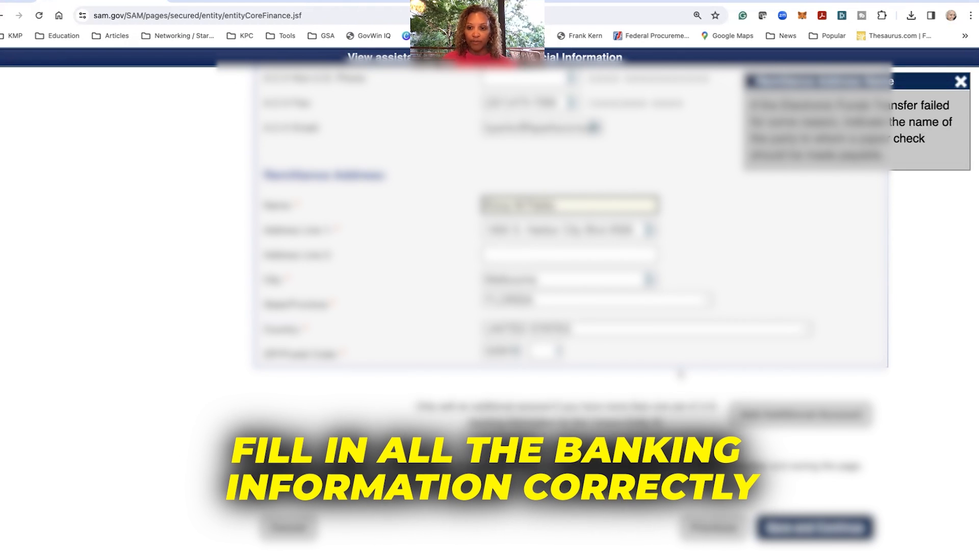
scroll(562, 306, down, 2)
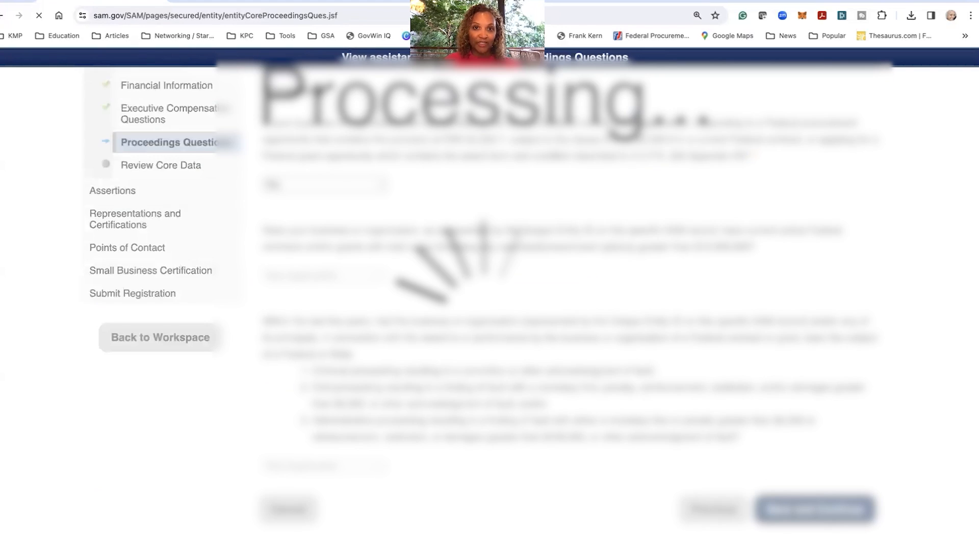
scroll(498, 366, down, 6)
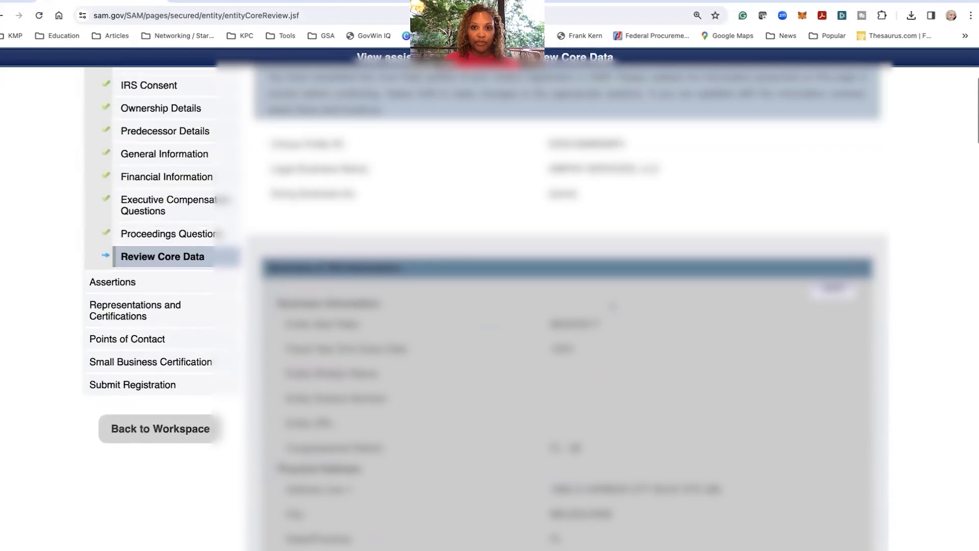
scroll(498, 365, up, 5)
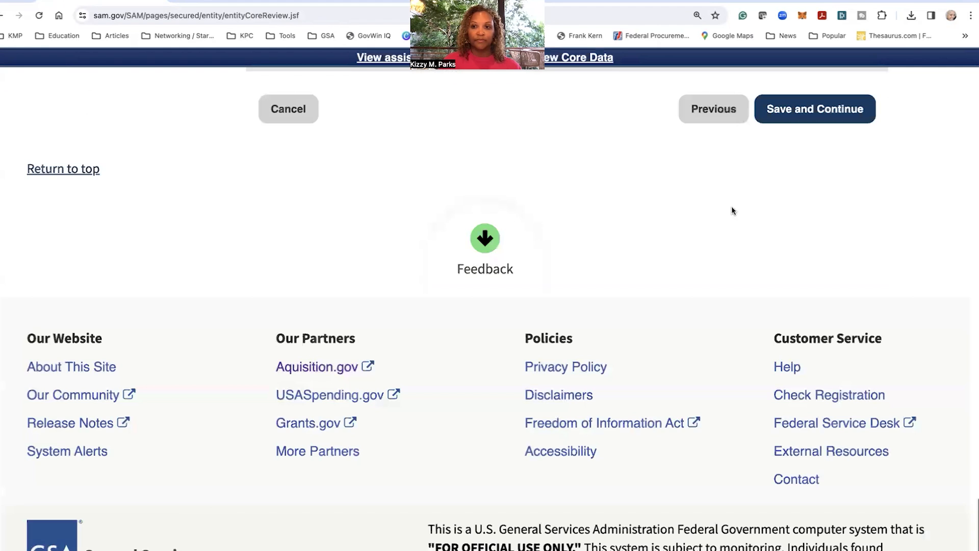
Step: Confirm the core data and save the NAICS code selections in Goods and Services
click(815, 107)
scroll(489, 306, down, 5)
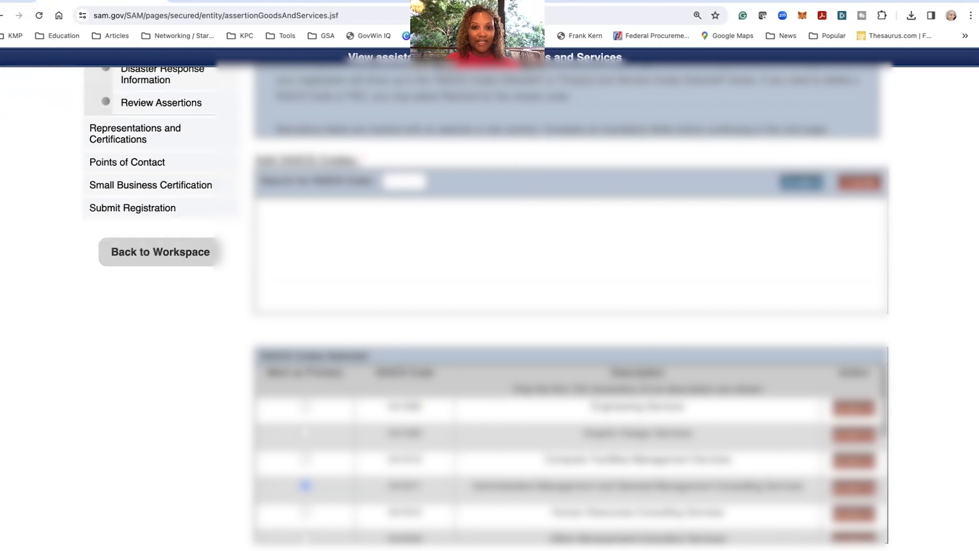
scroll(571, 306, down, 12)
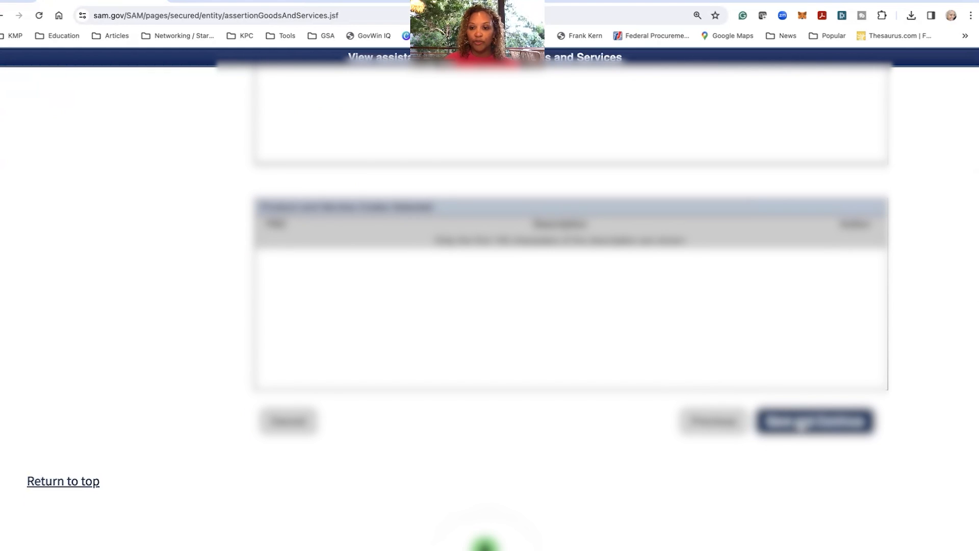
click(816, 421)
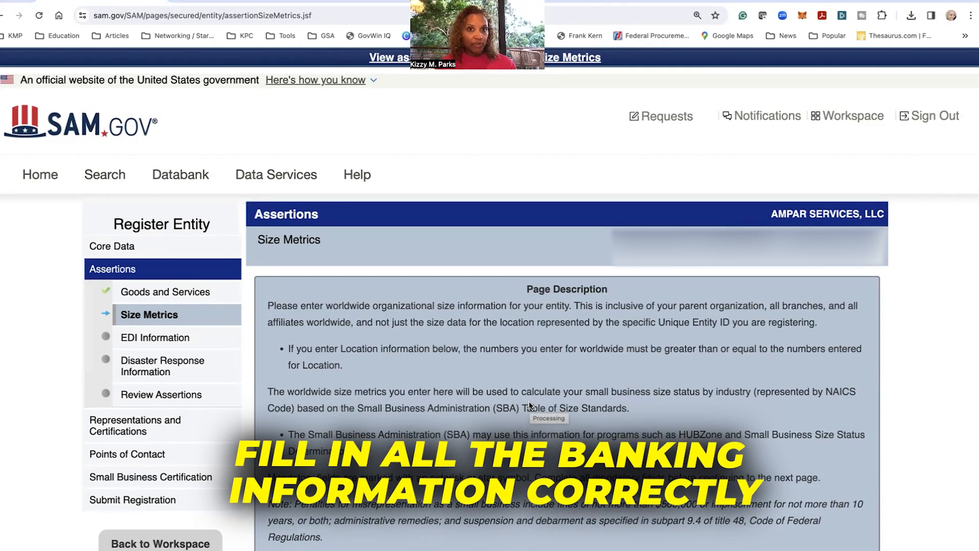
Step: Save the size metrics with annual receipts, then the Disaster Response answer No
scroll(529, 405, down, 8)
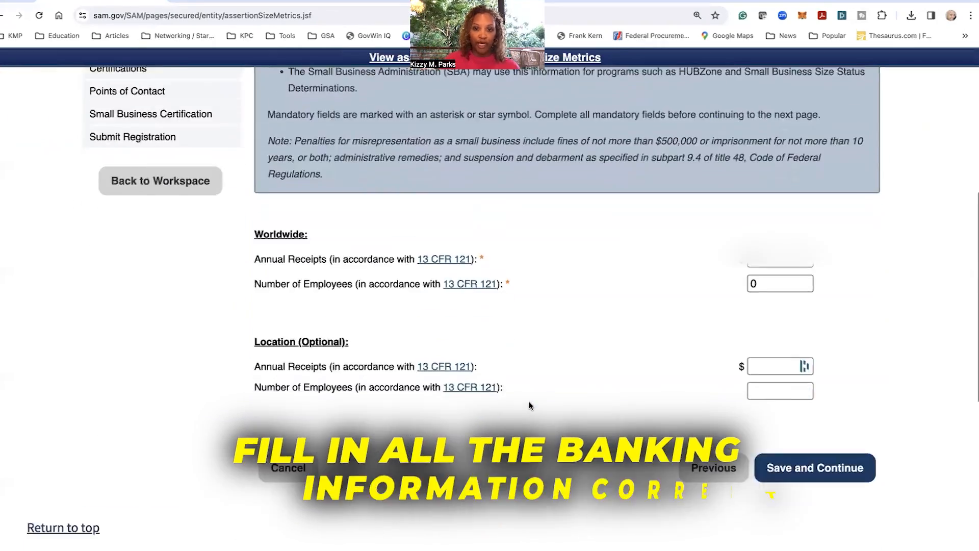
click(765, 232)
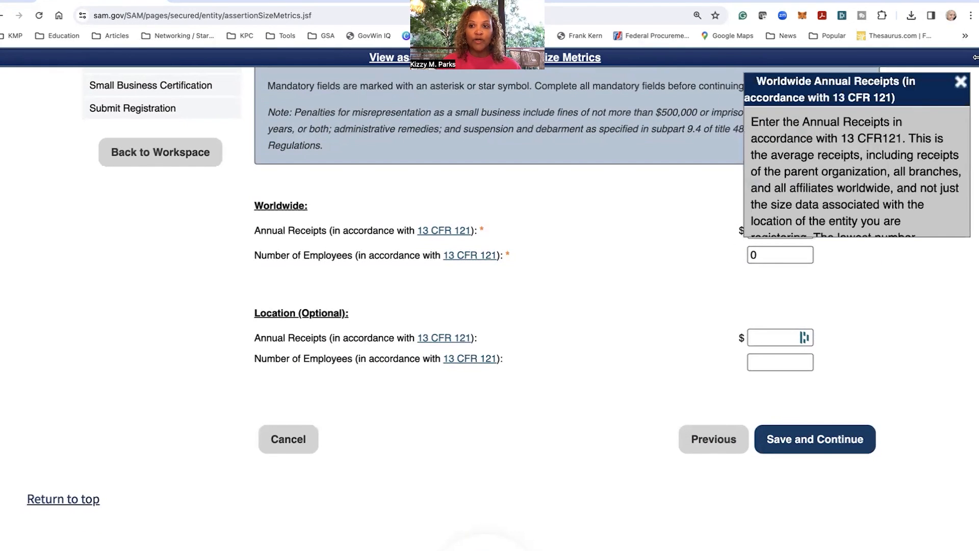
click(961, 81)
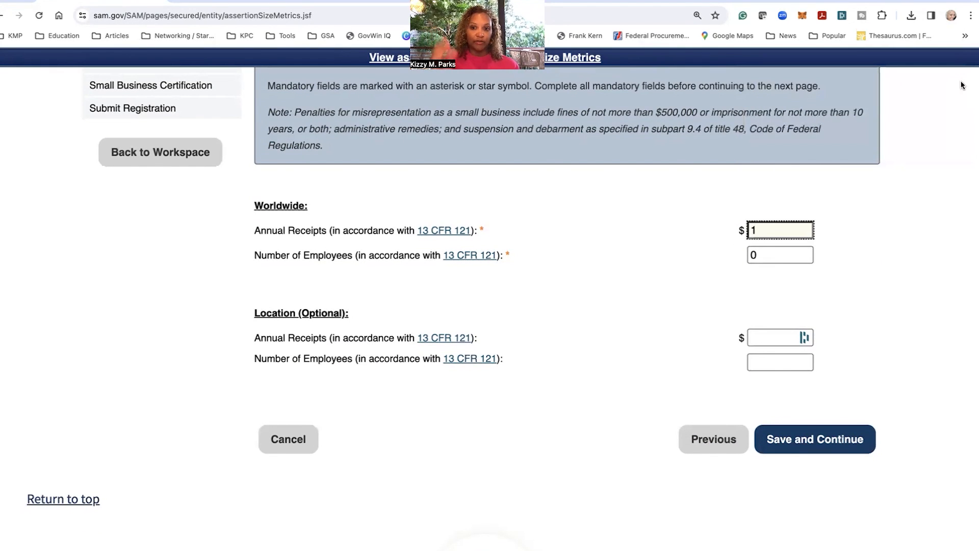
click(785, 429)
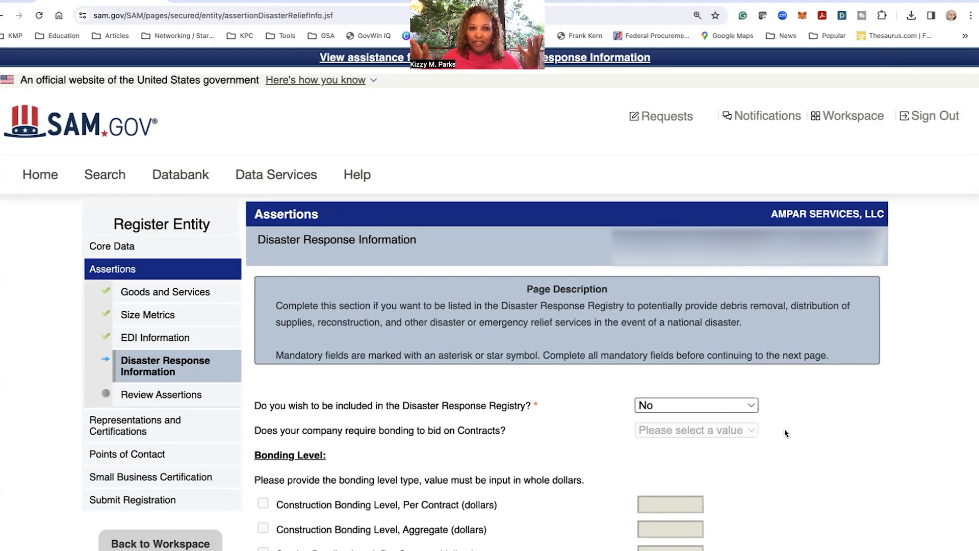
scroll(785, 433, down, 6)
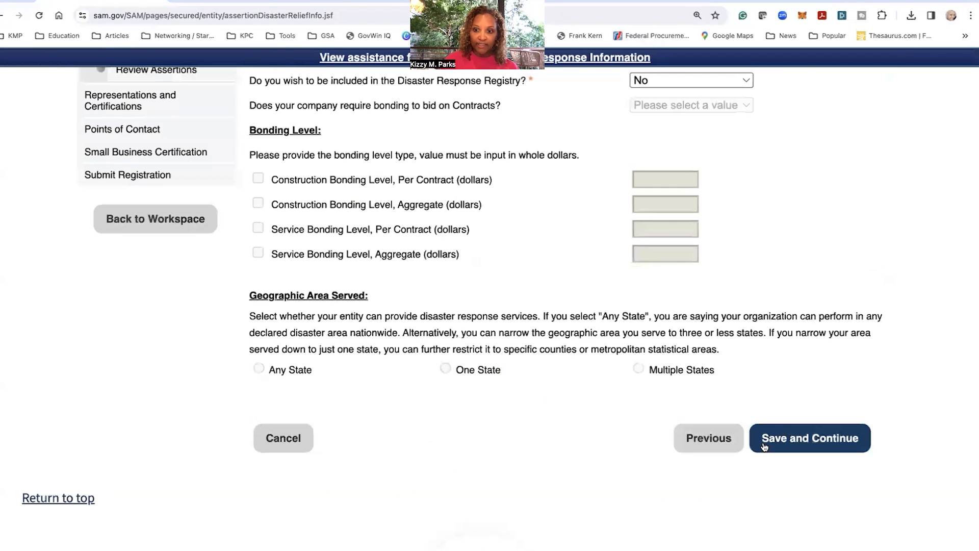
click(788, 438)
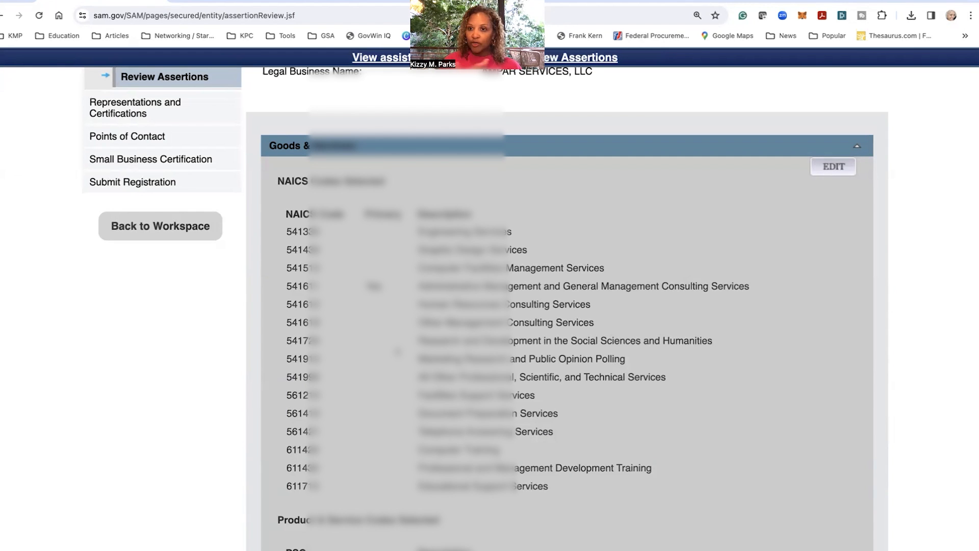
Step: Recheck the NAICS codes under Goods and Services, then accept the assertions
click(835, 167)
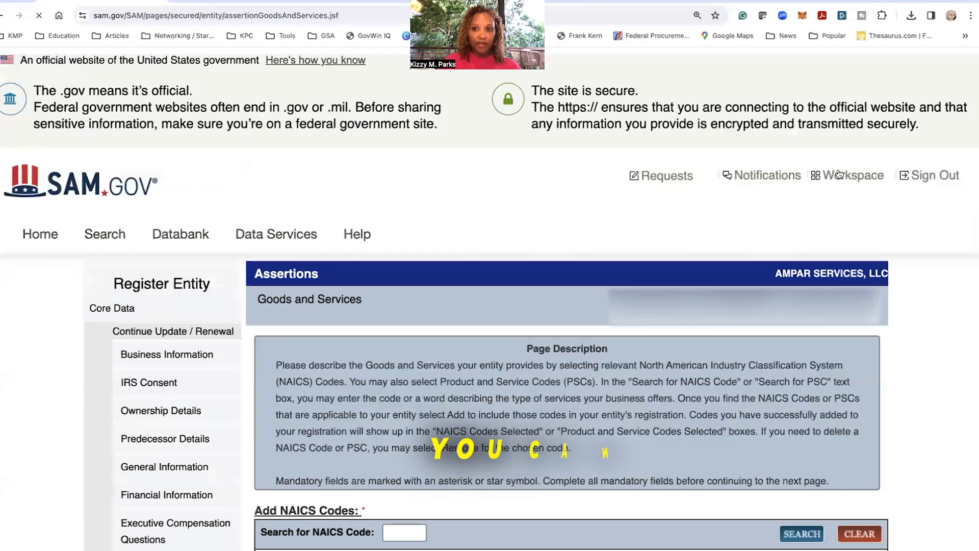
scroll(683, 323, down, 3)
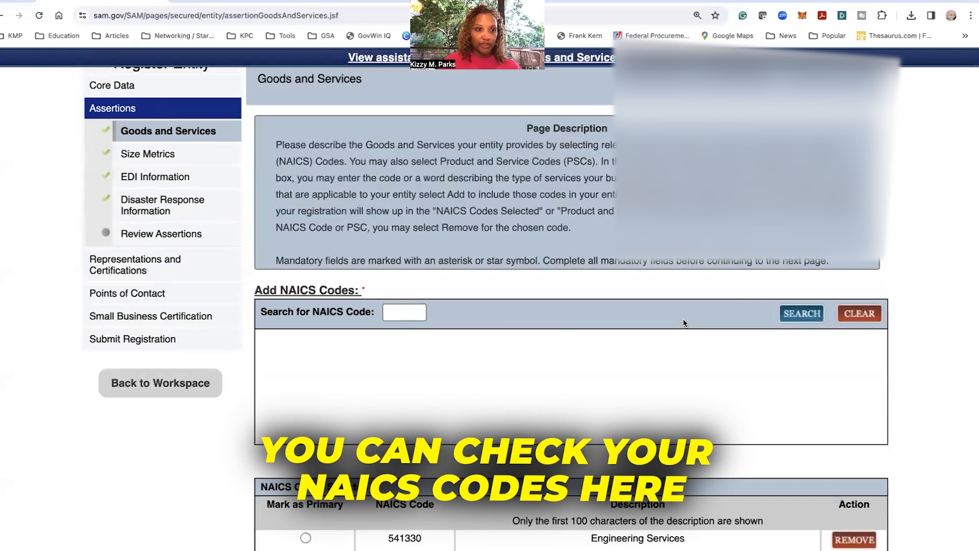
click(141, 236)
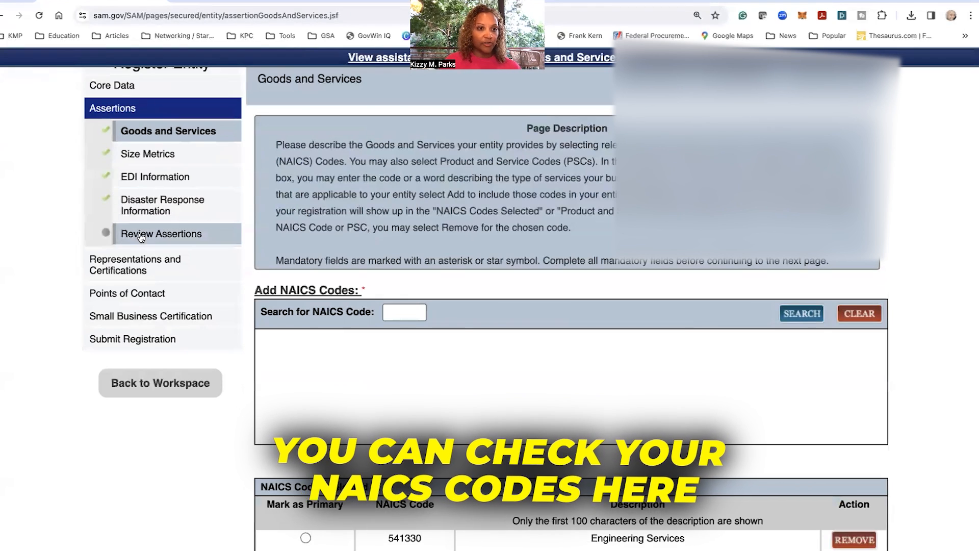
scroll(567, 411, down, 5)
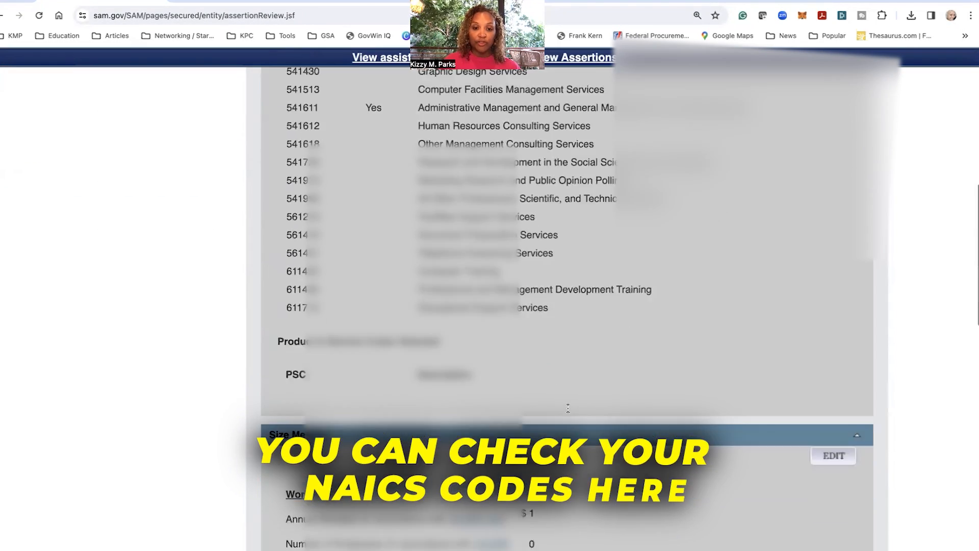
click(794, 110)
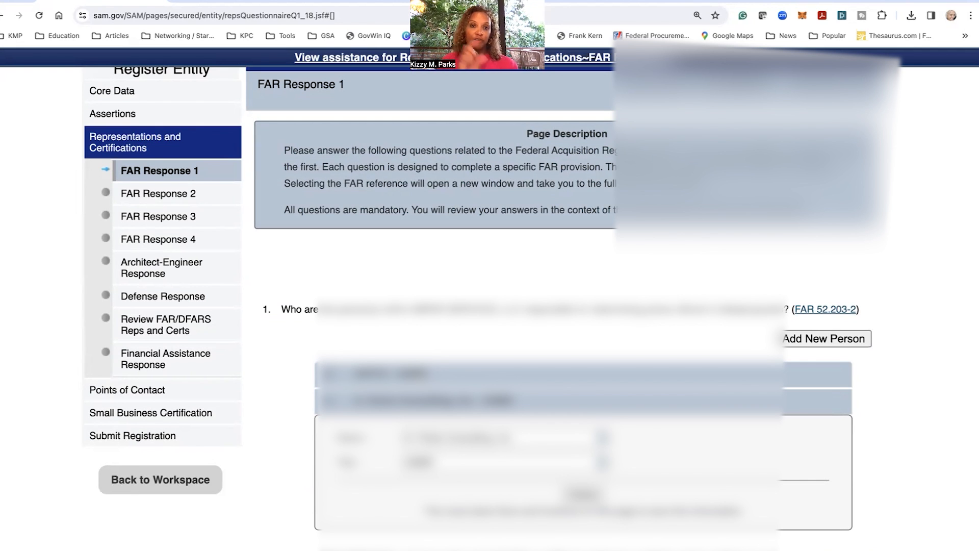
scroll(532, 301, down, 1)
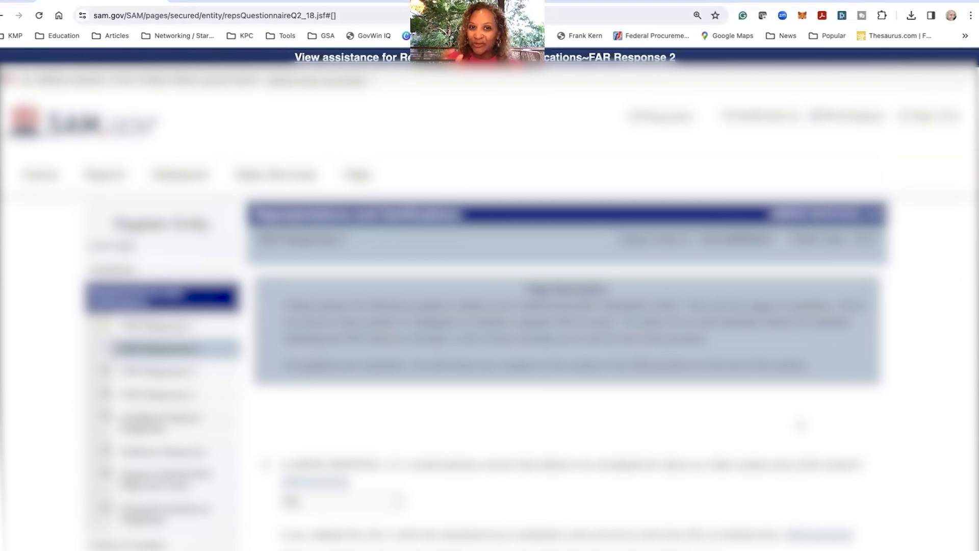
Step: Save the FAR Response 2 answers
scroll(800, 425, down, 15)
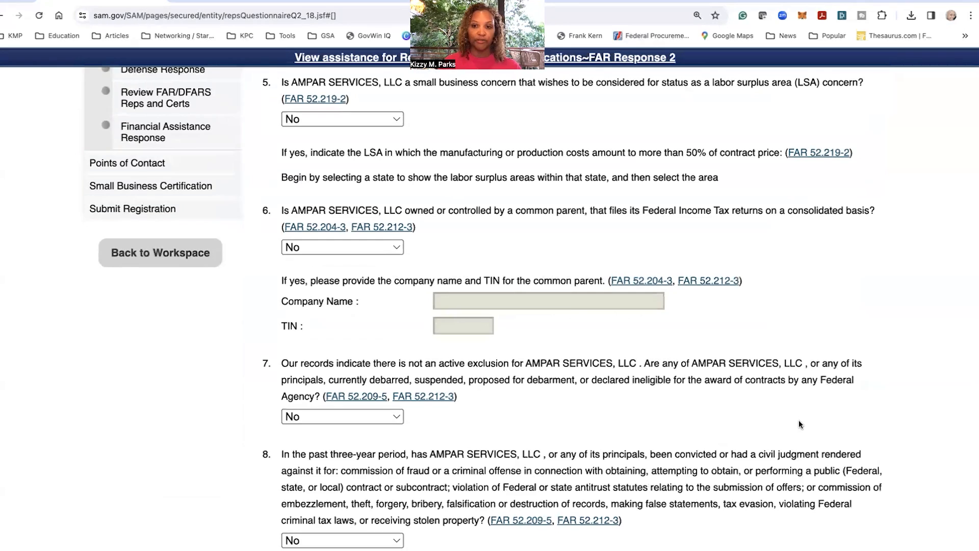
scroll(799, 421, down, 20)
click(831, 230)
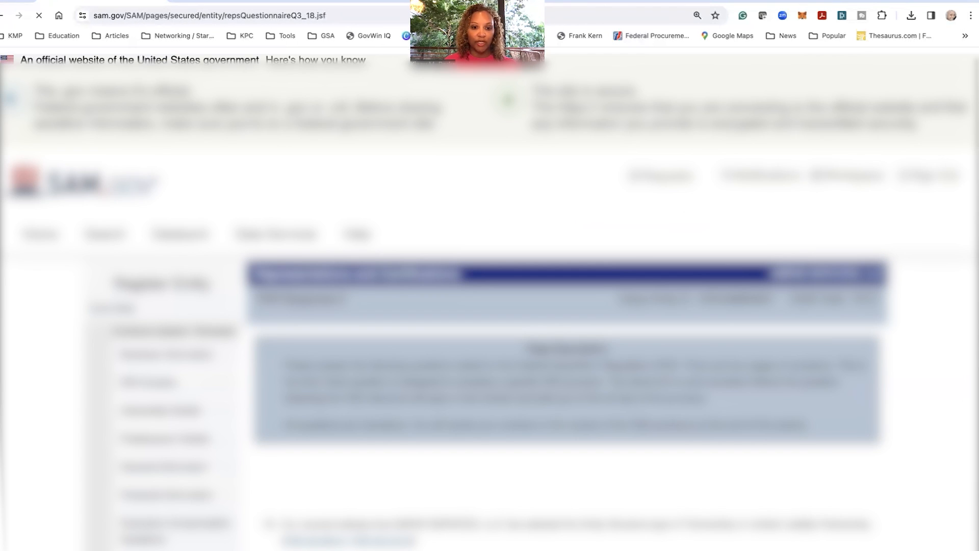
Step: Review the next FAR Response page's questions and save its answers
scroll(705, 352, down, 12)
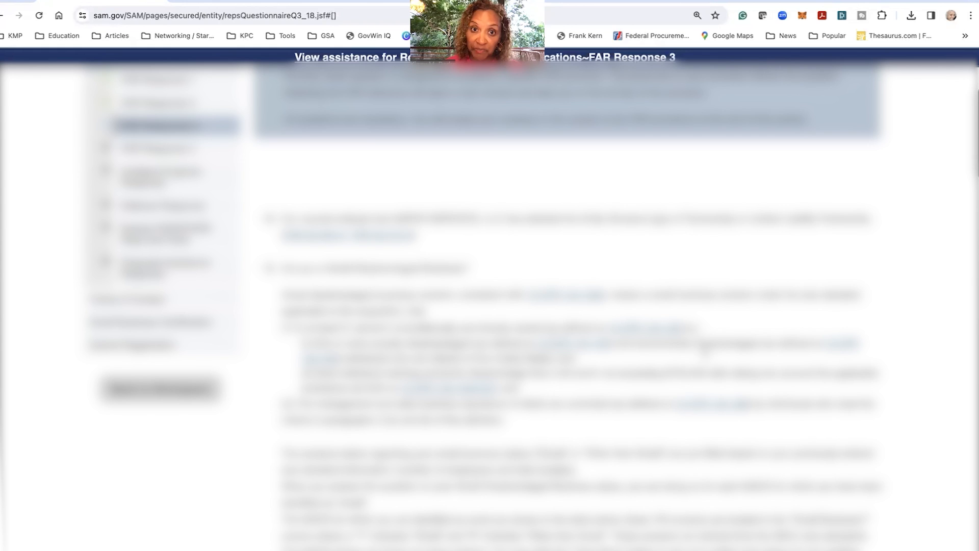
scroll(703, 352, down, 12)
scroll(703, 352, down, 6)
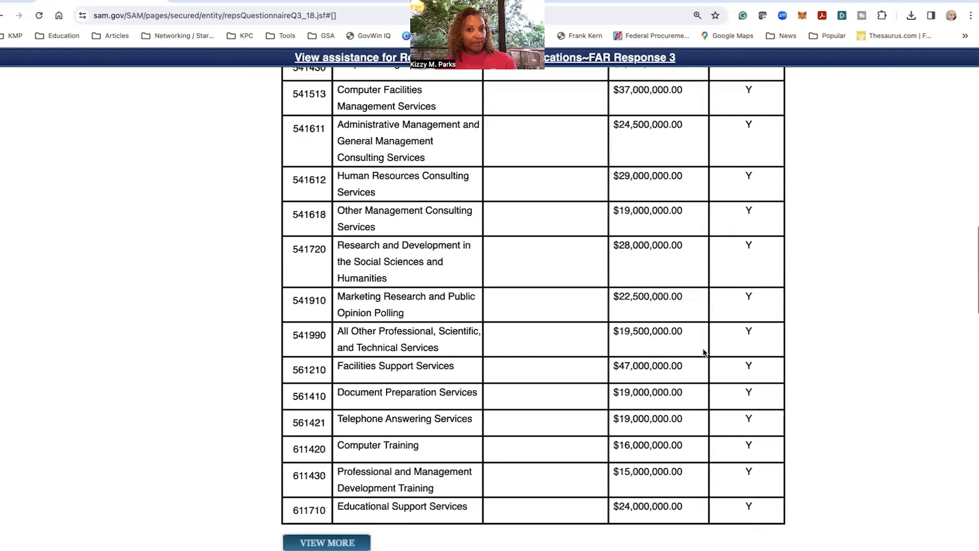
scroll(704, 352, down, 1)
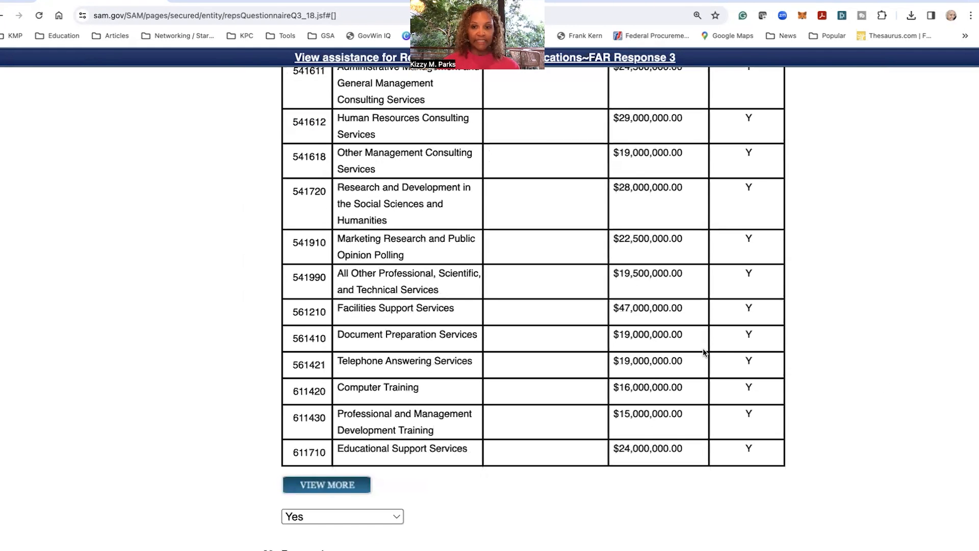
scroll(703, 350, up, 12)
scroll(482, 326, up, 3)
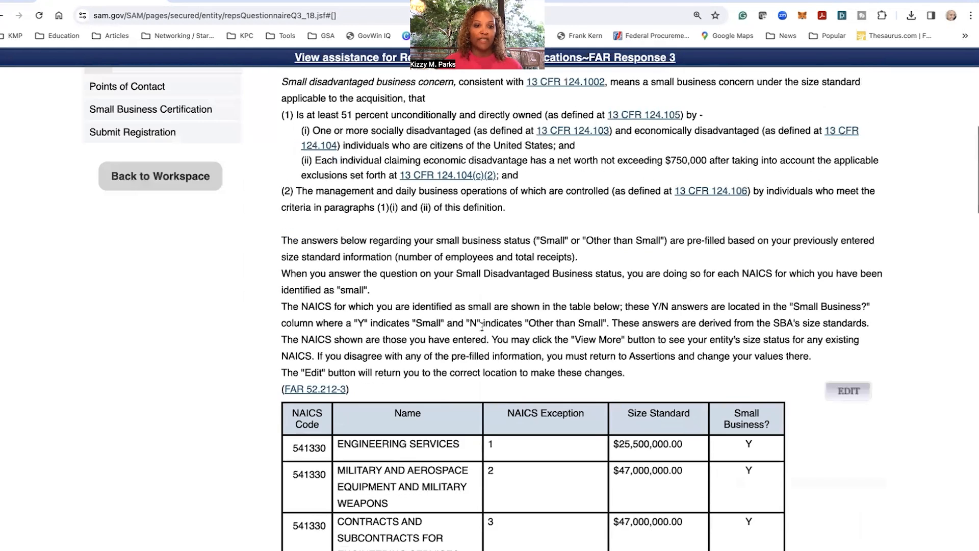
scroll(482, 327, down, 5)
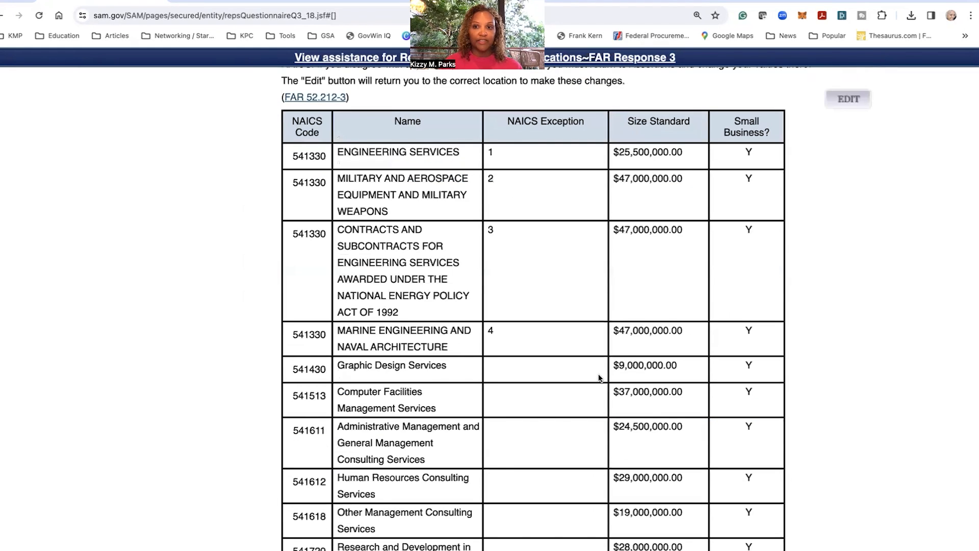
scroll(729, 382, down, 10)
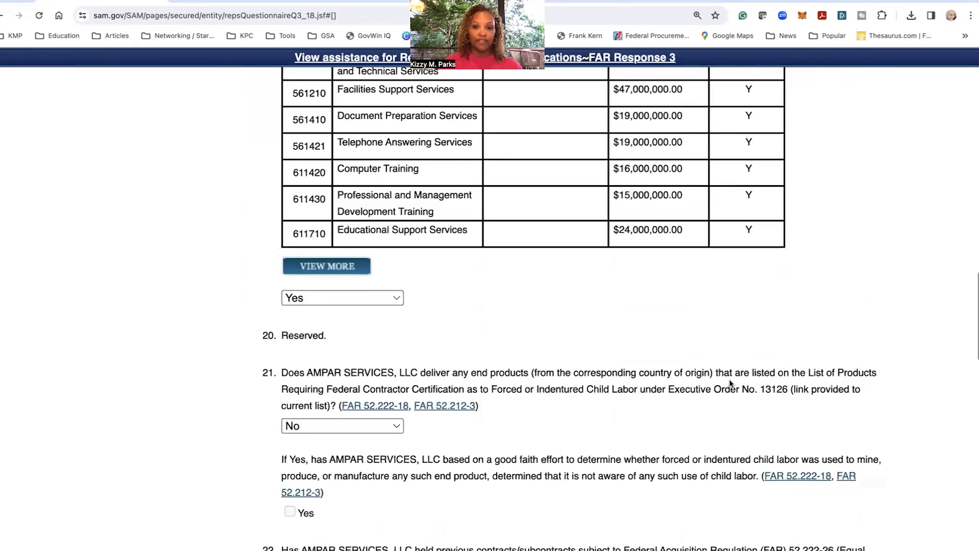
scroll(730, 384, down, 6)
scroll(730, 384, down, 12)
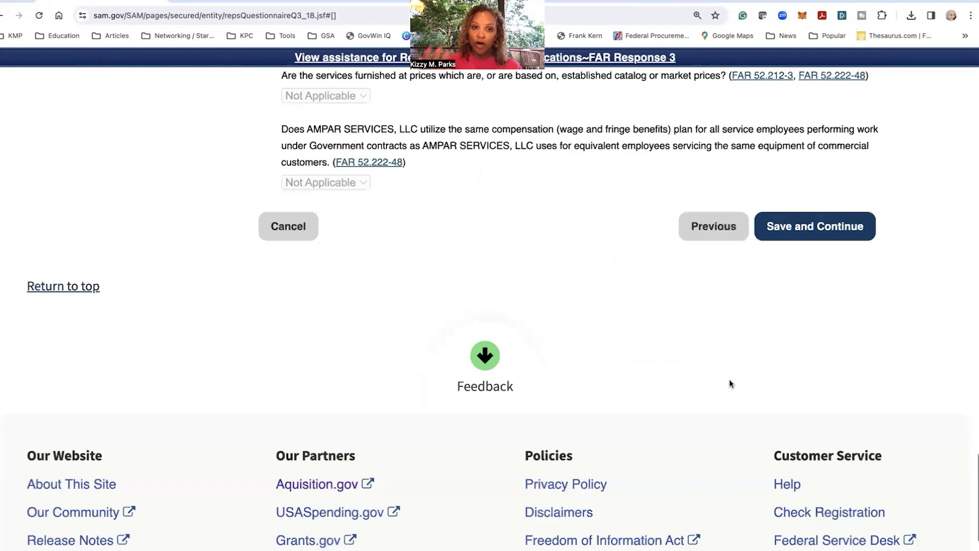
click(805, 223)
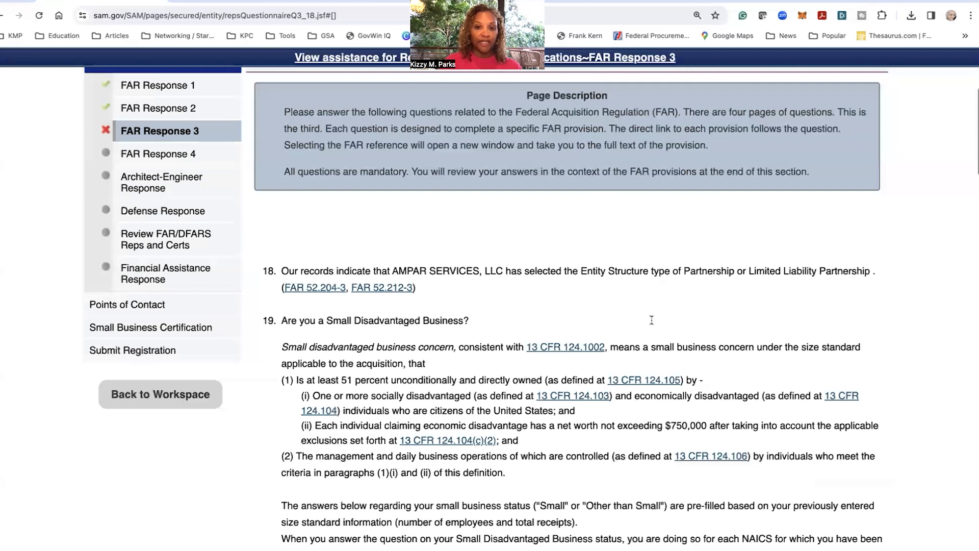
Step: Answer question 25: no previous affirmative action program contracts
scroll(652, 323, down, 10)
scroll(652, 323, down, 5)
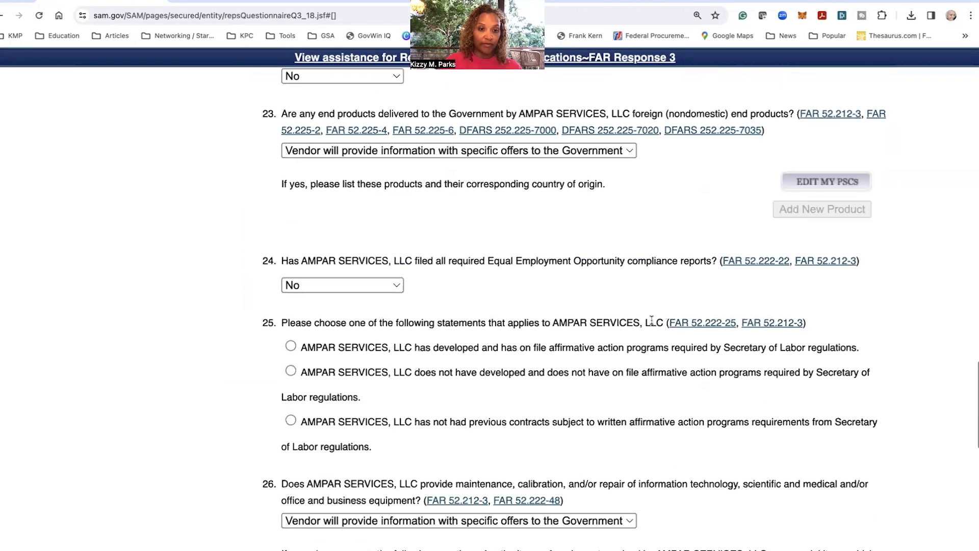
click(291, 420)
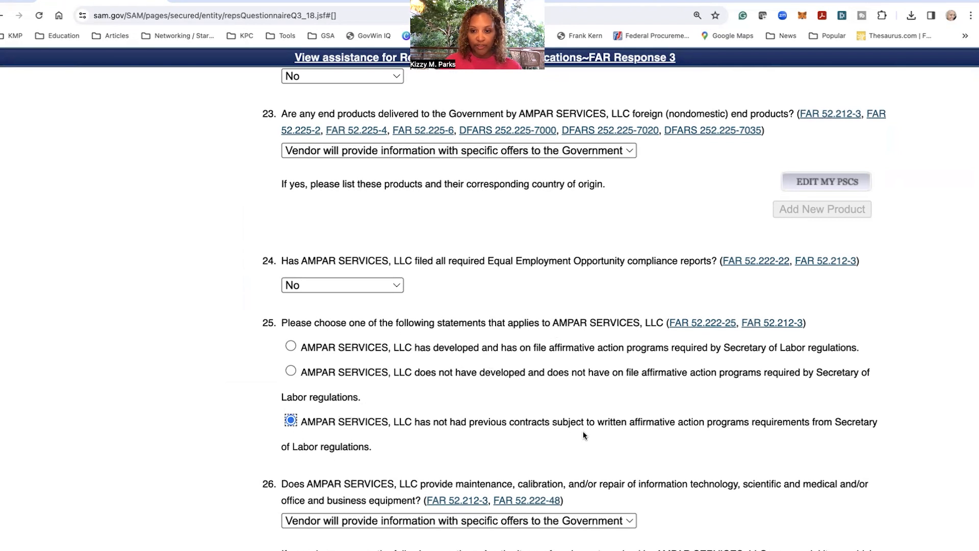
scroll(583, 431, down, 15)
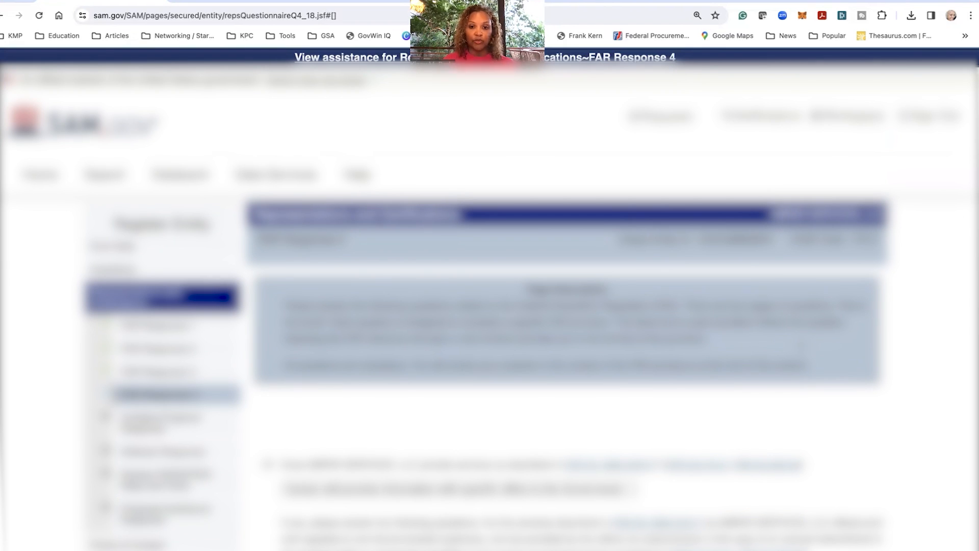
scroll(579, 340, down, 10)
Step: Save and continue past FAR Response 4, Architect-Engineer and Defense Response pages
click(813, 284)
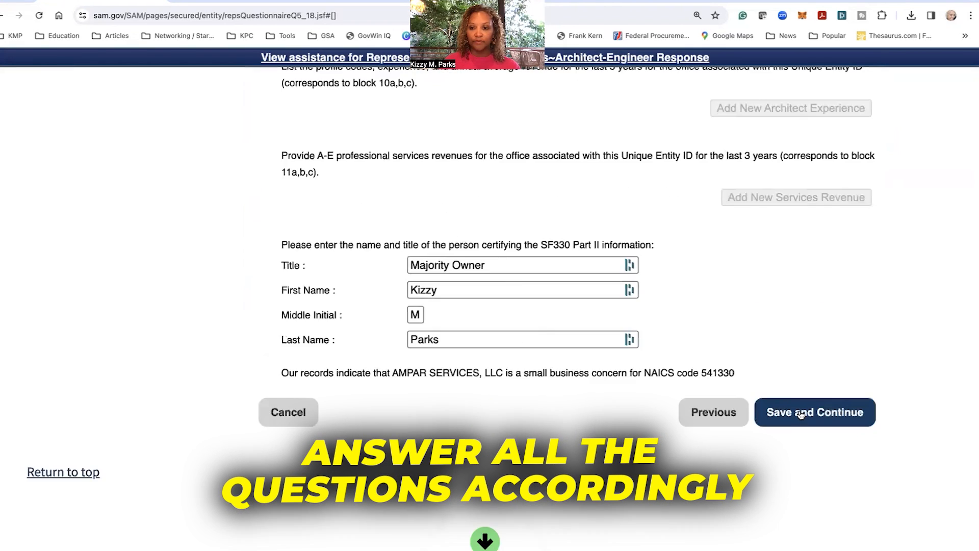
click(800, 414)
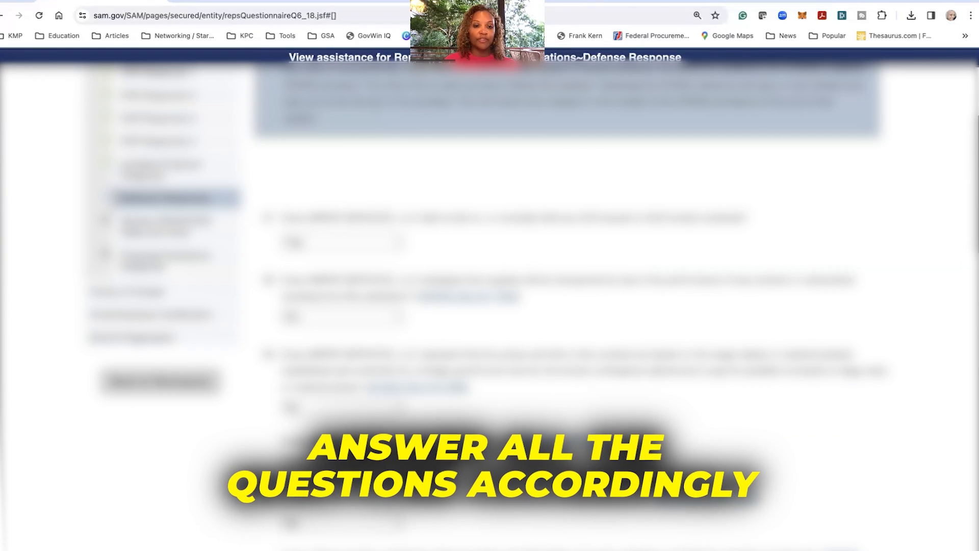
scroll(566, 306, down, 3)
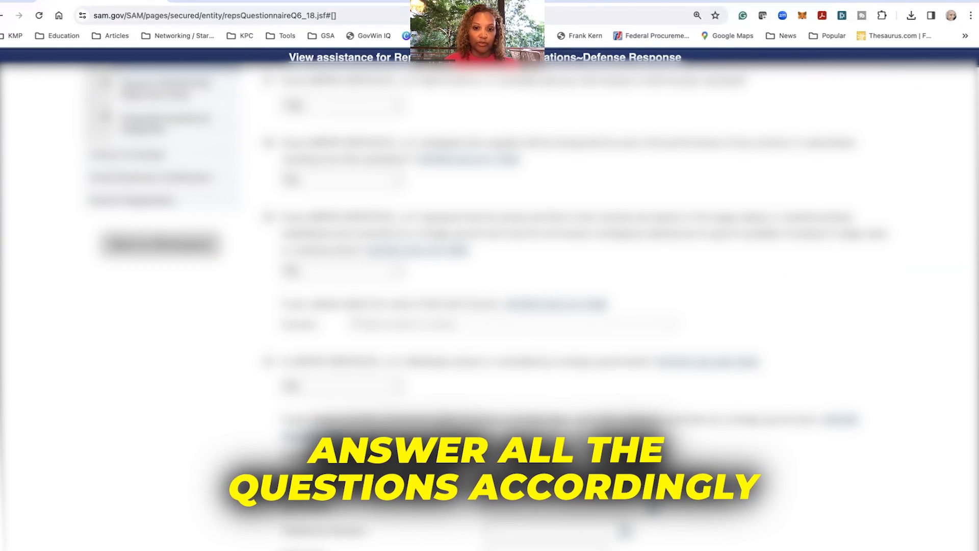
scroll(576, 434, down, 10)
scroll(576, 433, down, 3)
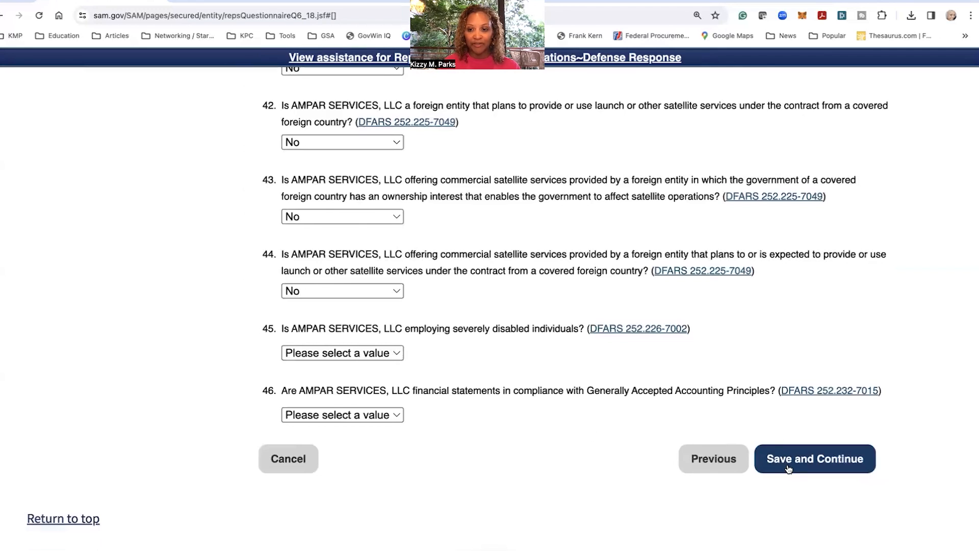
click(788, 468)
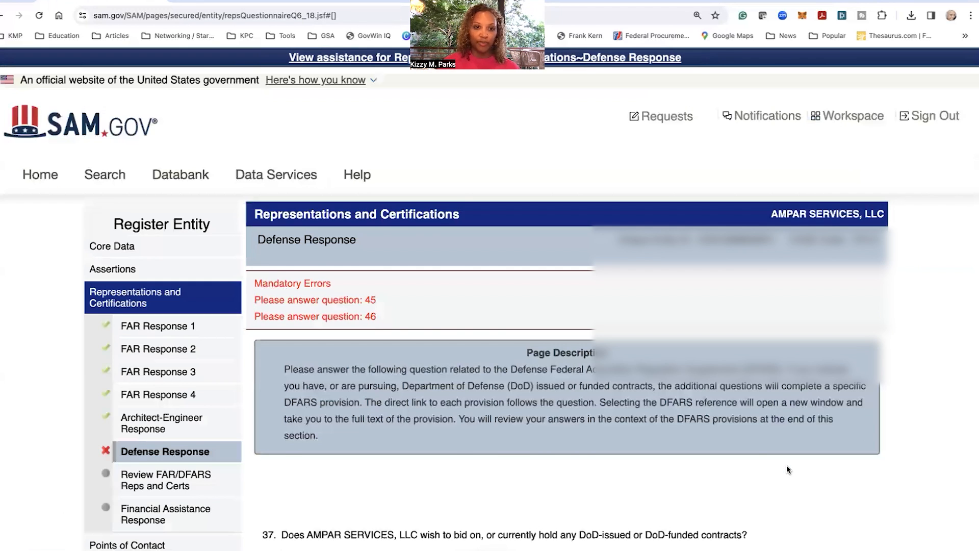
Step: Answer No to question 45 and Yes to question 46
scroll(786, 464, down, 15)
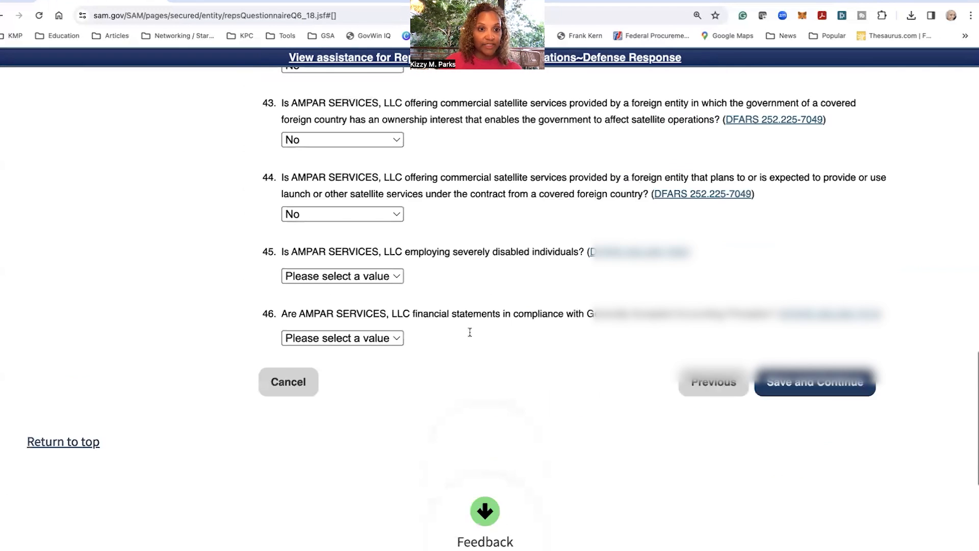
click(342, 313)
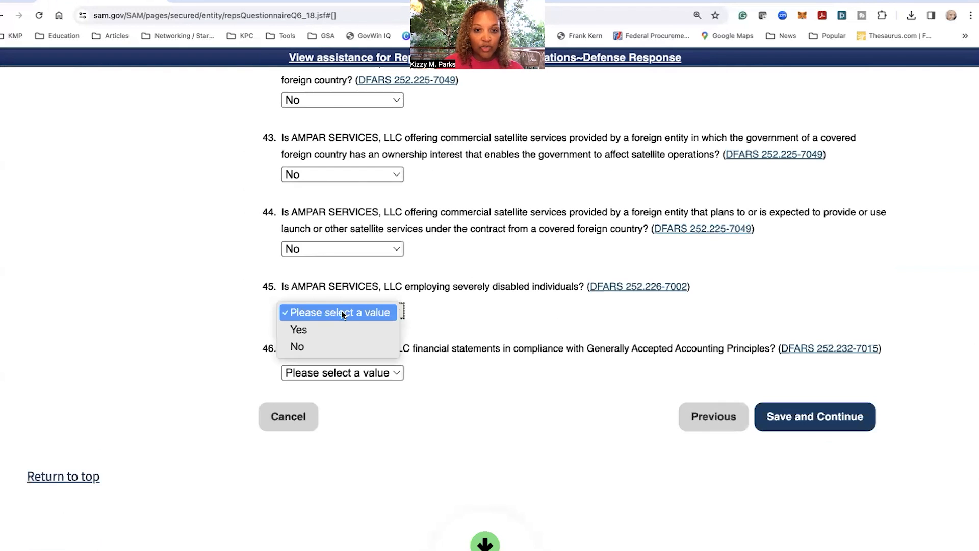
click(338, 345)
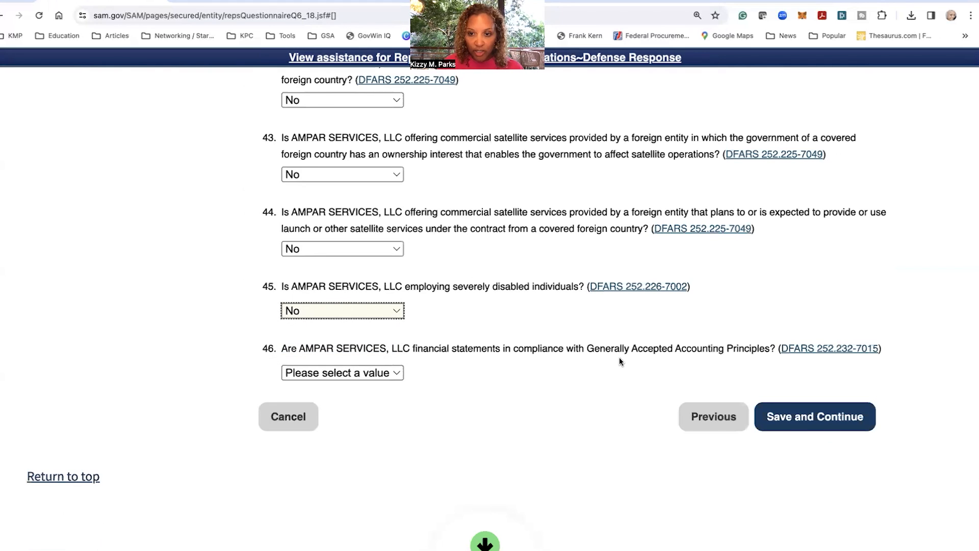
click(313, 374)
click(298, 391)
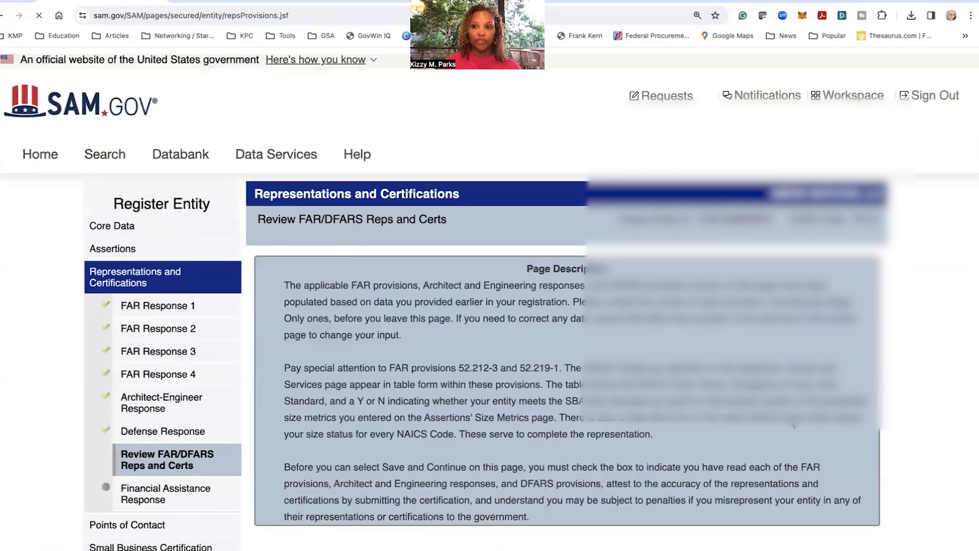
scroll(791, 421, down, 20)
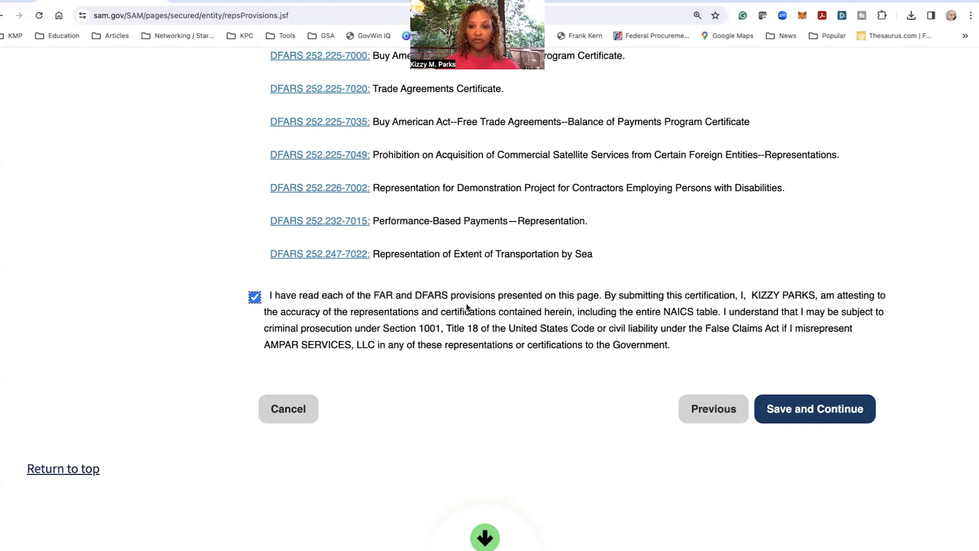
Step: Scroll through the Review FAR/DFARS Reps and Certs page to the certification
scroll(467, 306, up, 15)
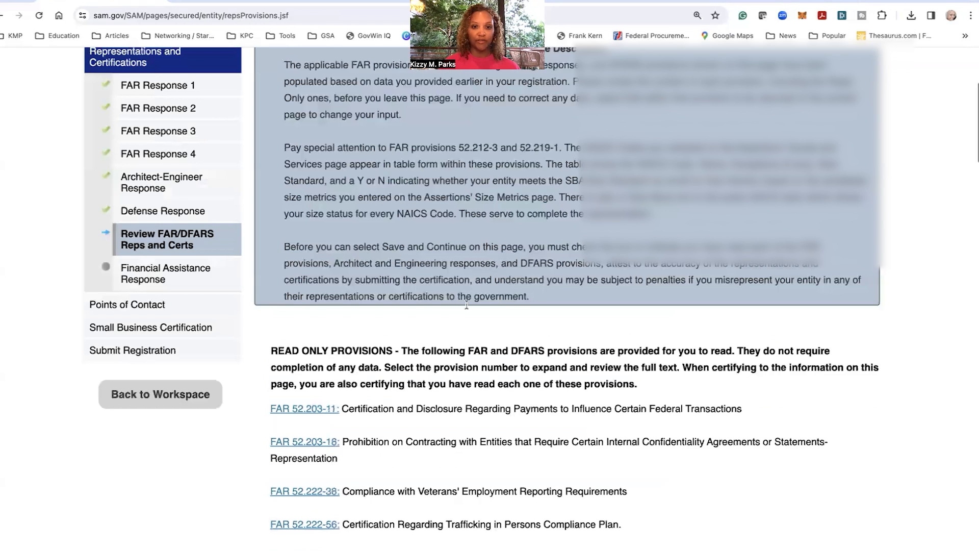
scroll(467, 305, up, 4)
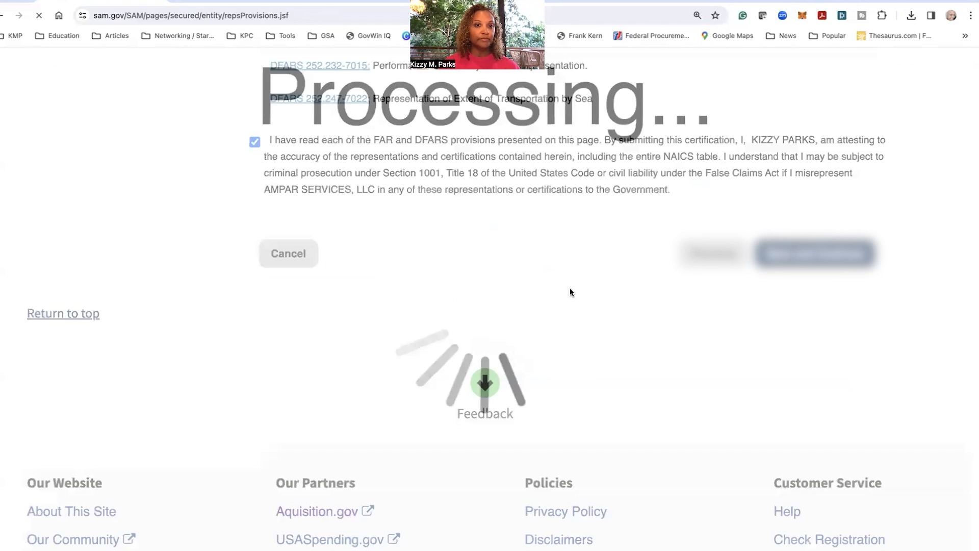
scroll(570, 288, down, 5)
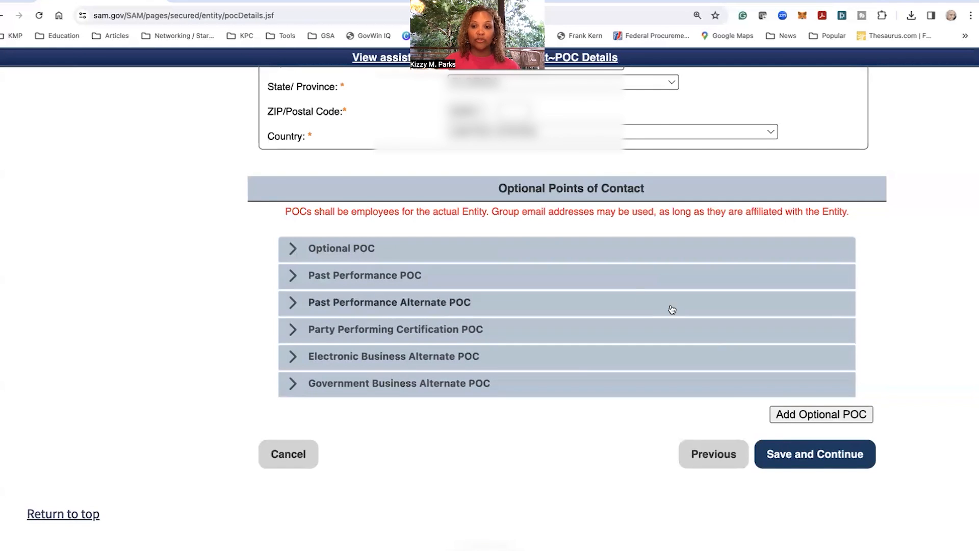
Step: Save the points of contact, review the full entity registration, and submit it
click(802, 454)
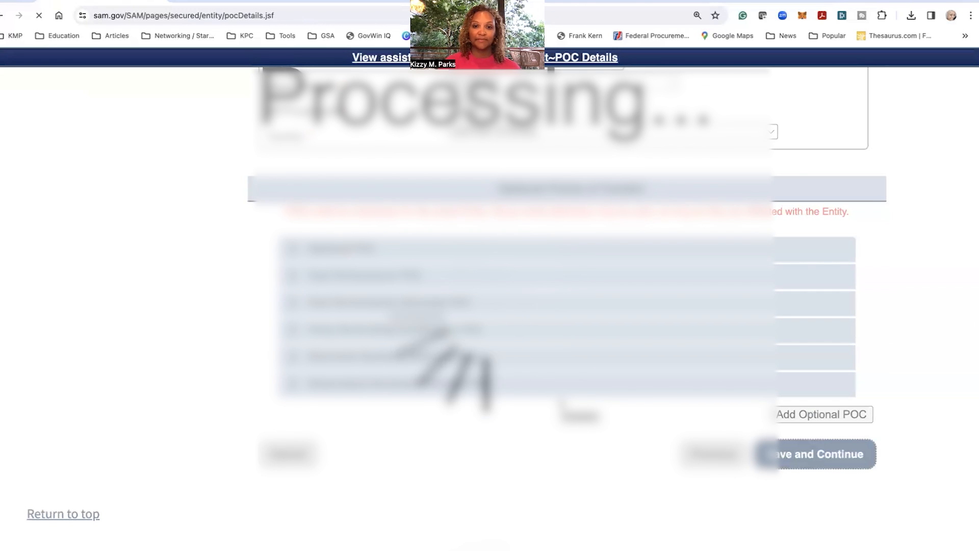
scroll(536, 306, up, 10)
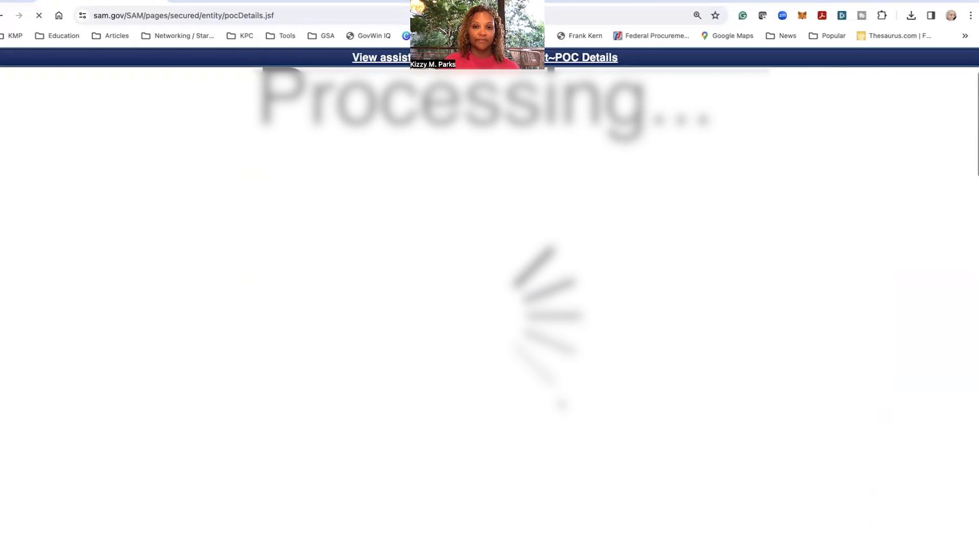
scroll(535, 468, down, 2)
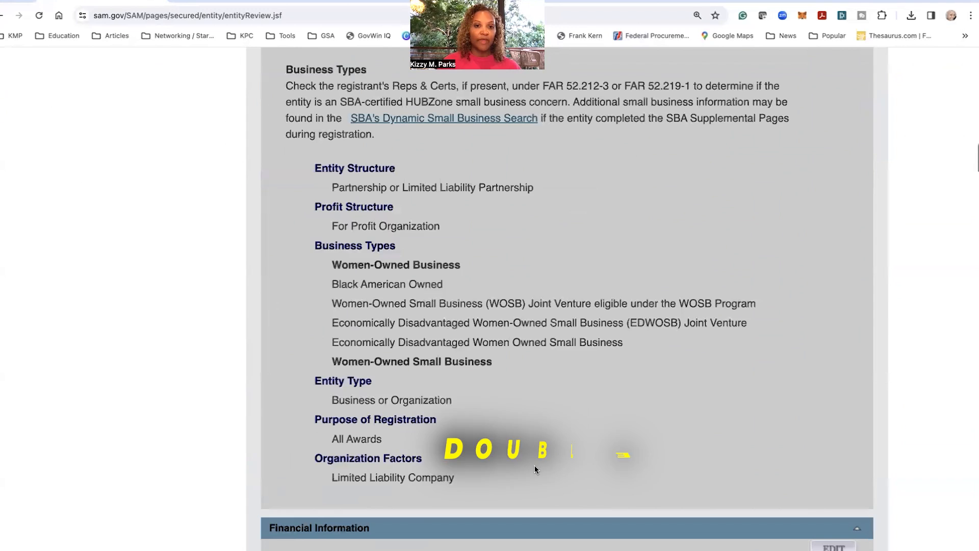
scroll(536, 468, up, 2)
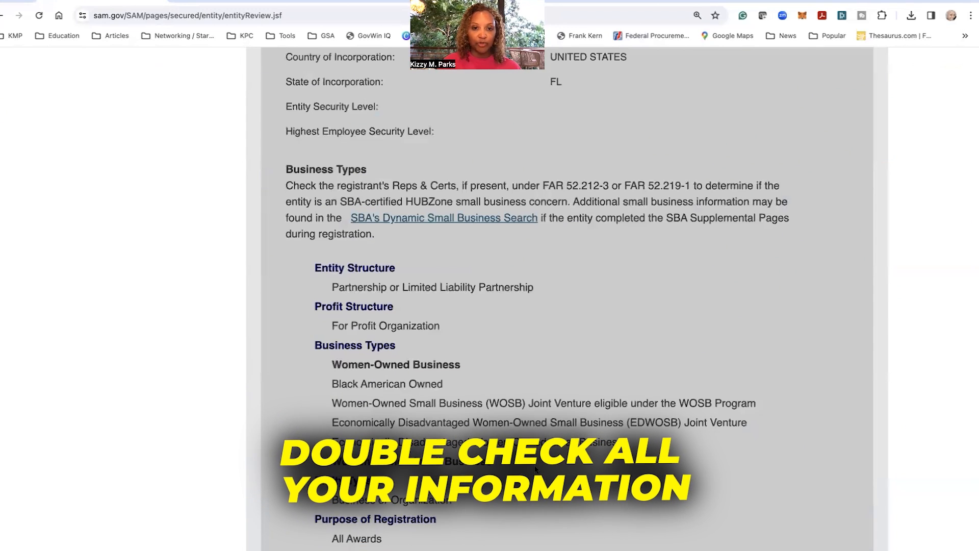
scroll(535, 468, down, 10)
scroll(383, 399, down, 20)
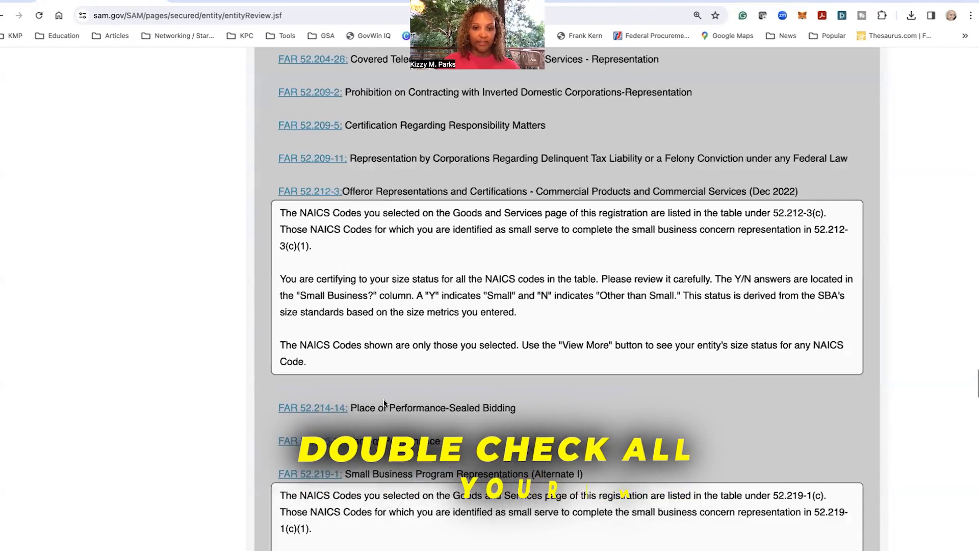
scroll(384, 400, down, 20)
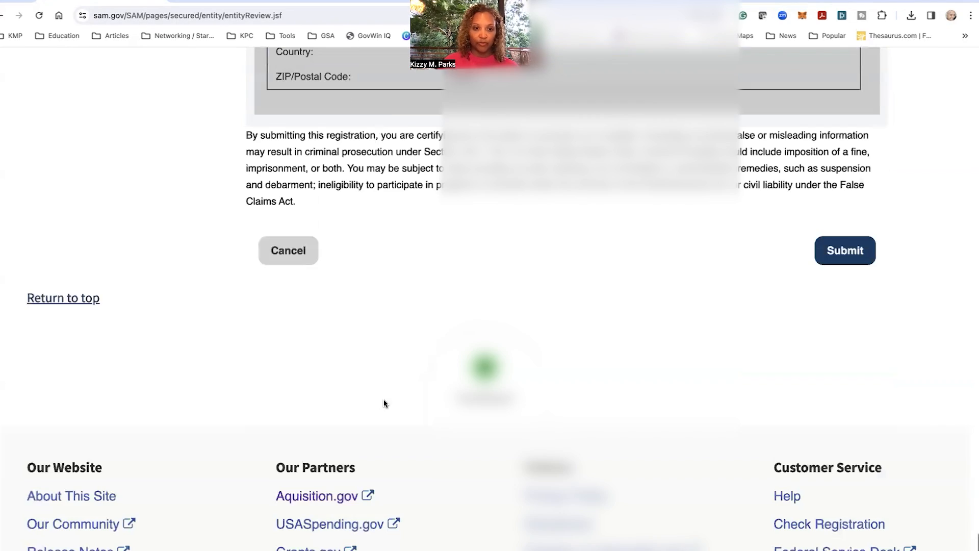
click(845, 250)
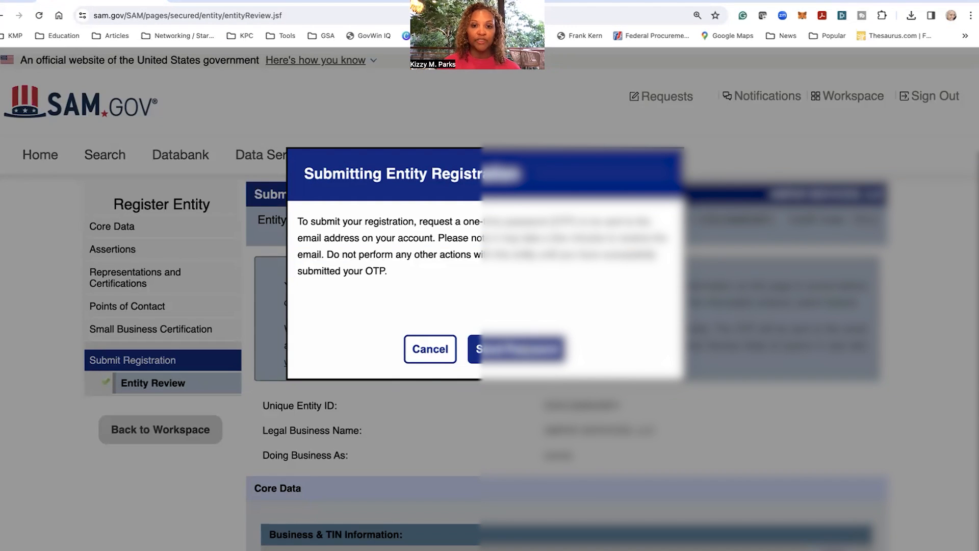
Step: Verify the submission with the one-time password emailed to the account
click(530, 349)
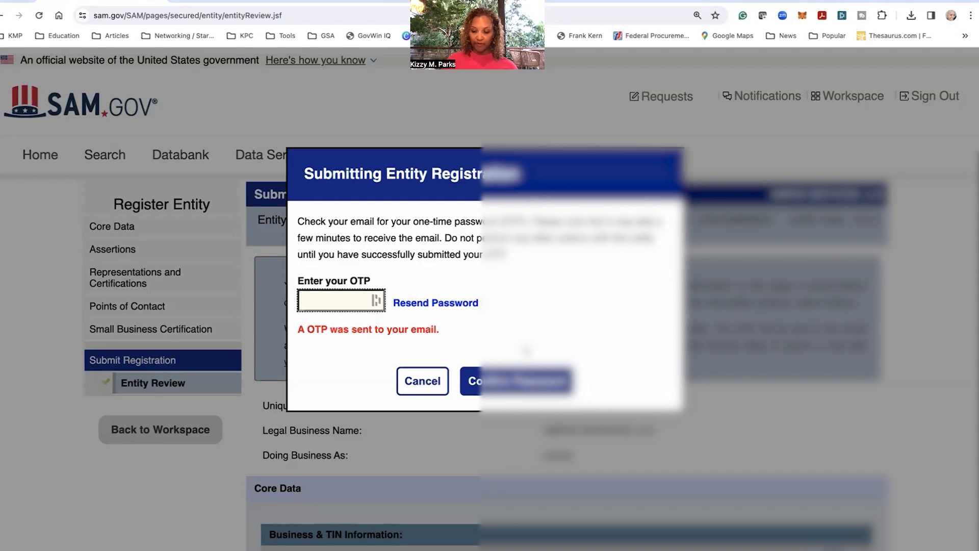
click(516, 380)
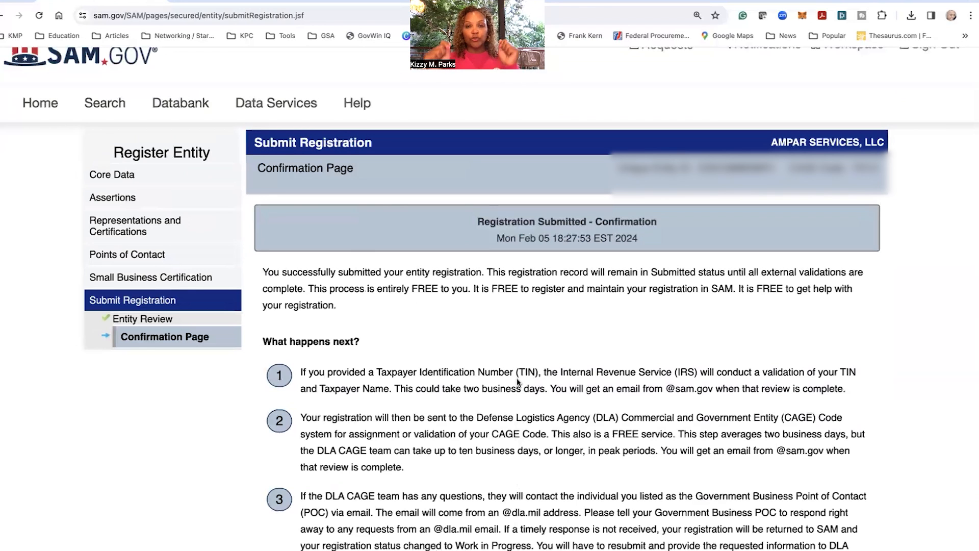